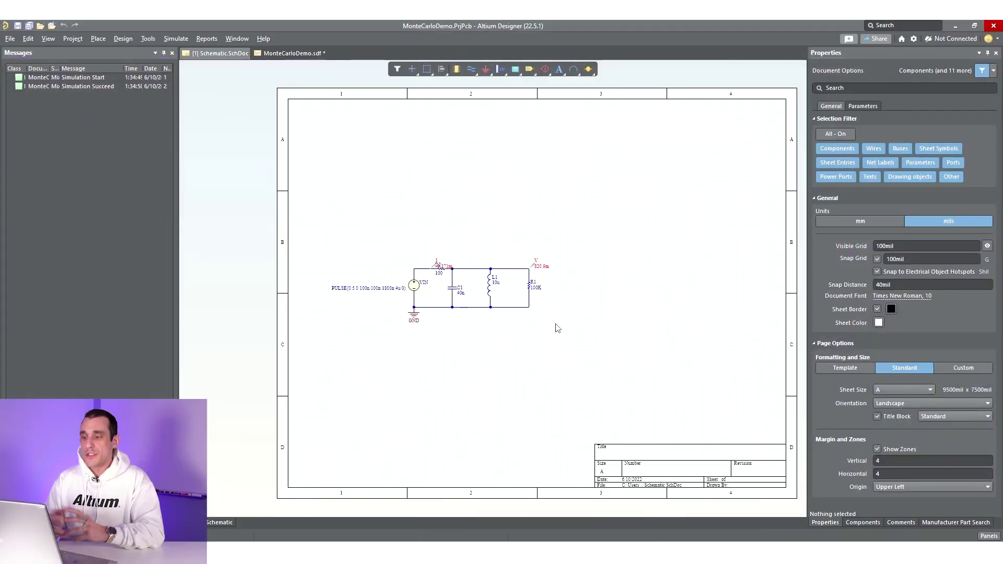
# Pan and zoom around the RLC schematic to inspect the VIN source and circuit
pyautogui.keyDown('ctrl'); pyautogui.scroll(3, 441, 358); pyautogui.keyUp('ctrl')
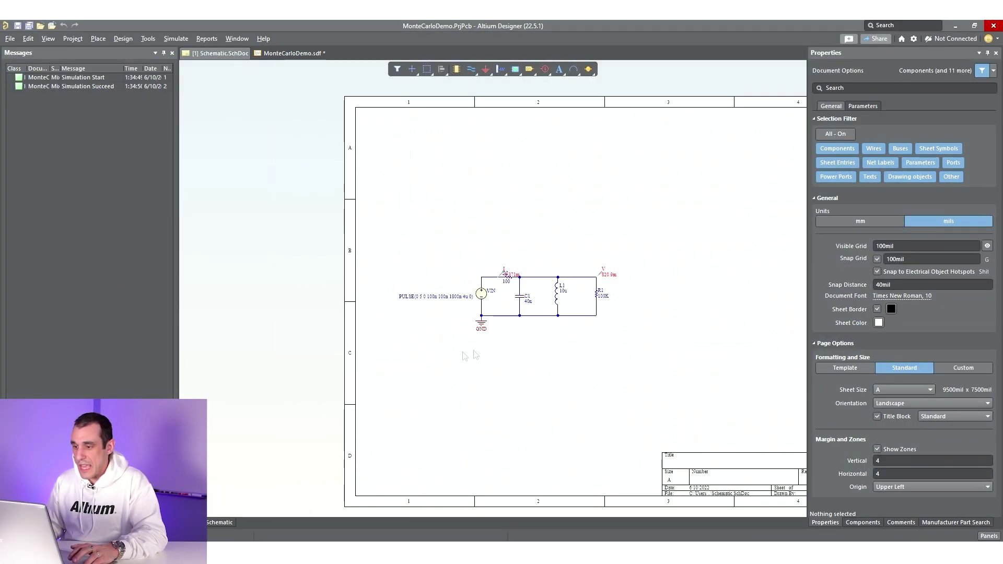
pyautogui.keyDown('ctrl'); pyautogui.scroll(2, 531, 238); pyautogui.keyUp('ctrl')
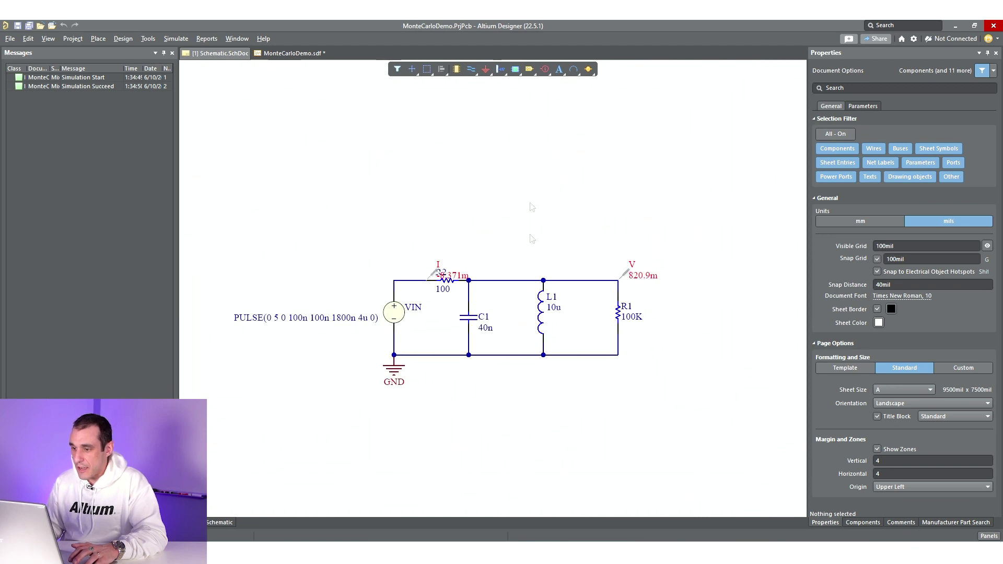
pyautogui.keyDown('ctrl'); pyautogui.scroll(2, 445, 291); pyautogui.keyUp('ctrl')
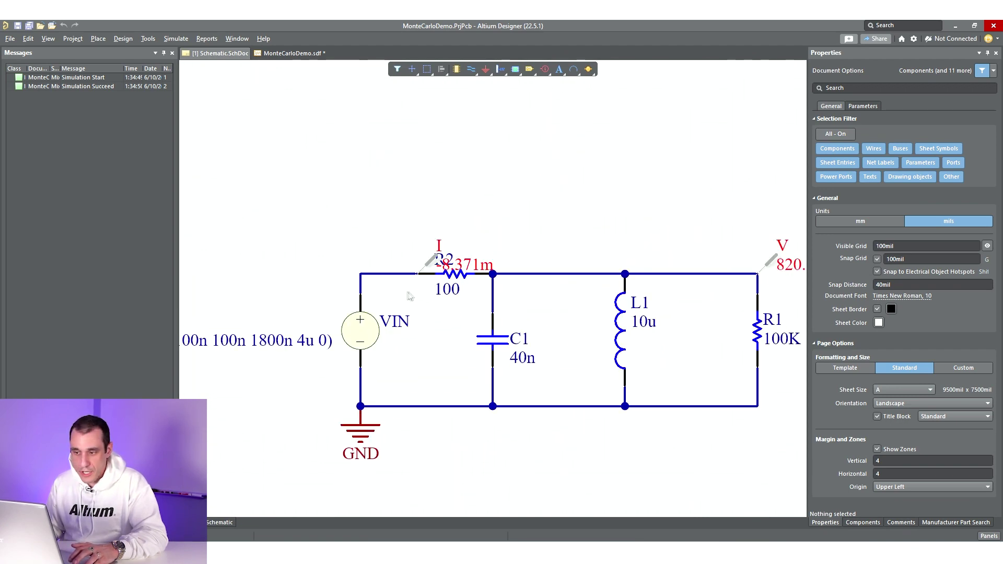
pyautogui.moveTo(411, 296); pyautogui.dragTo(444, 298, button='right')
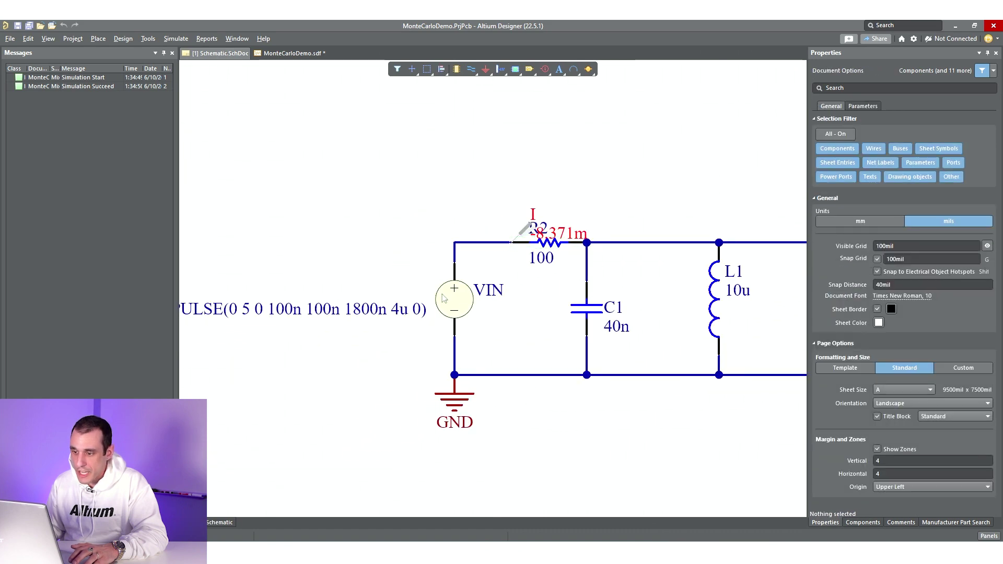
pyautogui.keyDown('ctrl'); pyautogui.scroll(-1, 443, 298); pyautogui.keyUp('ctrl')
pyautogui.keyDown('ctrl'); pyautogui.scroll(-1, 441, 293); pyautogui.keyUp('ctrl')
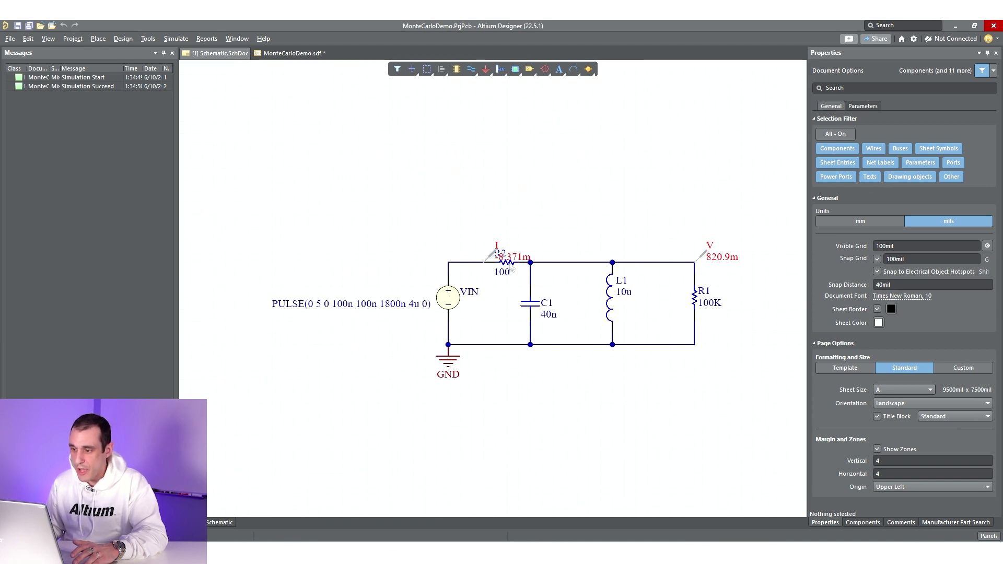
pyautogui.keyDown('ctrl'); pyautogui.scroll(3, 510, 268); pyautogui.keyUp('ctrl')
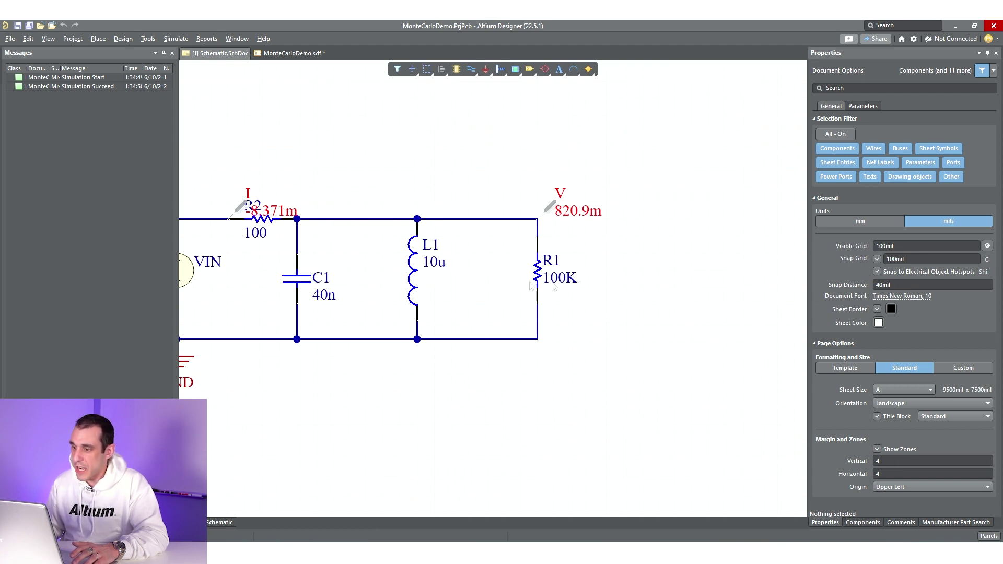
pyautogui.moveTo(355, 305); pyautogui.dragTo(566, 316, button='right')
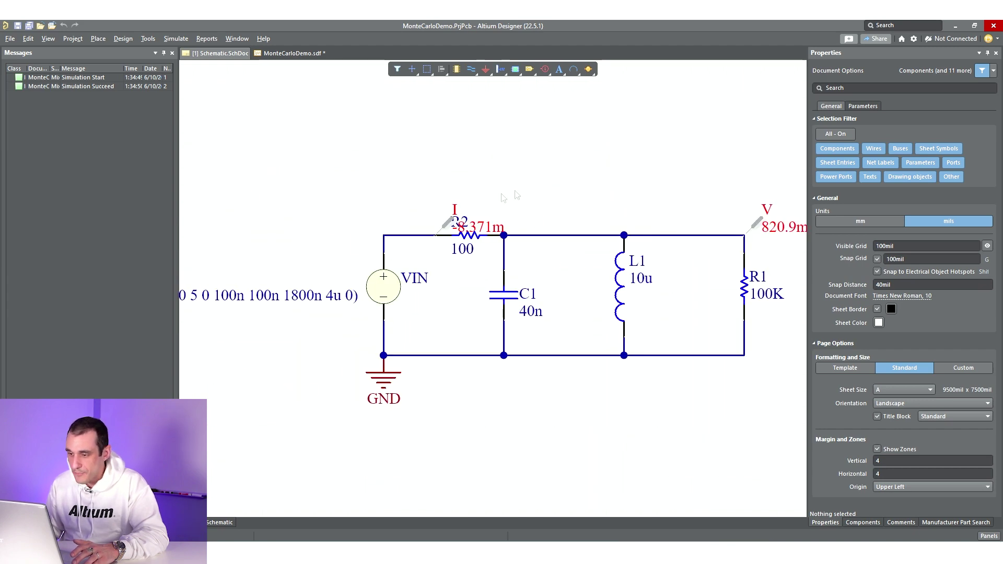
pyautogui.keyDown('ctrl'); pyautogui.scroll(-5, 455, 148); pyautogui.keyUp('ctrl')
pyautogui.keyDown('ctrl'); pyautogui.scroll(2, 459, 133); pyautogui.keyUp('ctrl')
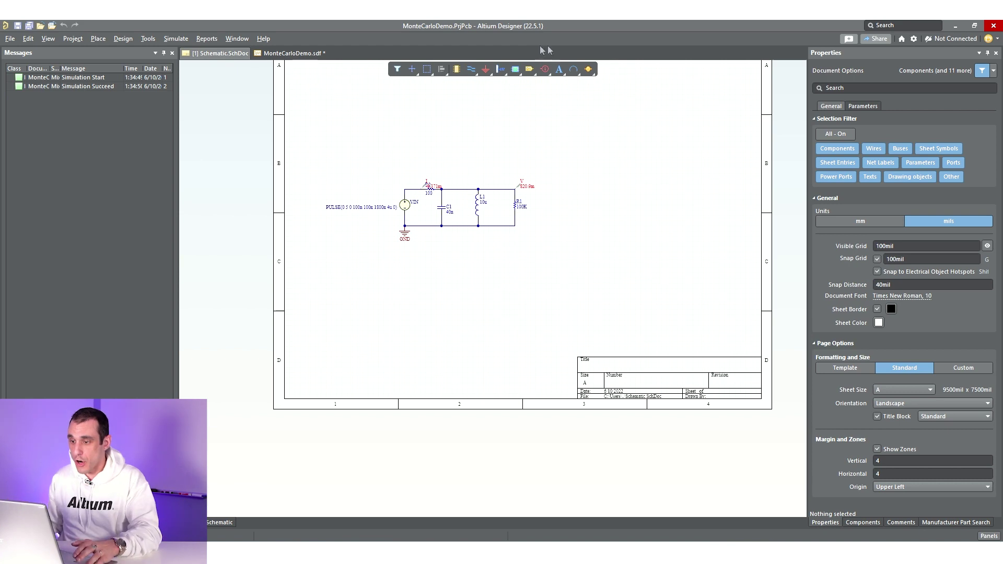
pyautogui.keyDown('ctrl'); pyautogui.scroll(5, 497, 203); pyautogui.keyUp('ctrl')
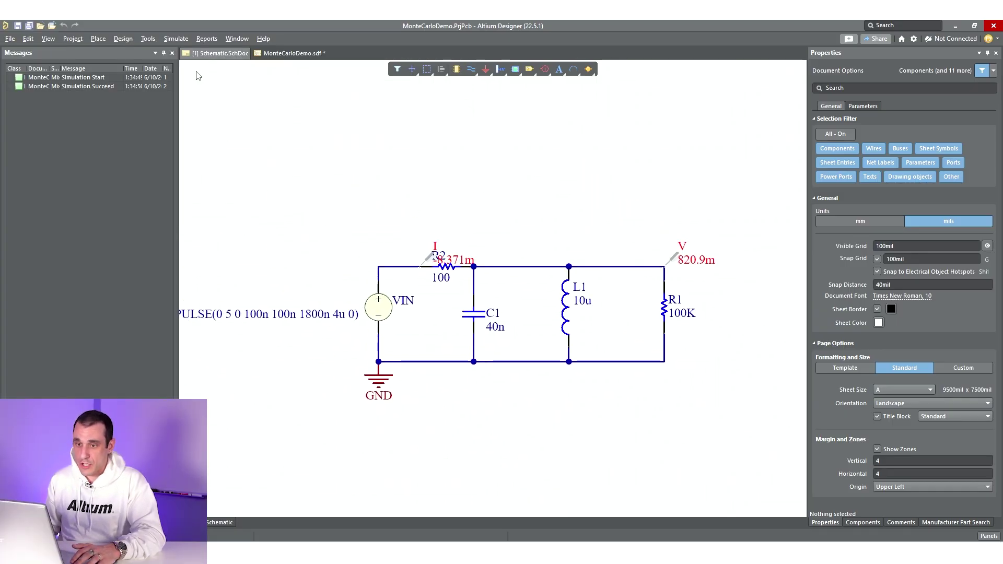
# Bring up the Simulation Dashboard and review its Verification checks
pyautogui.click(187, 42)
pyautogui.click(191, 65)
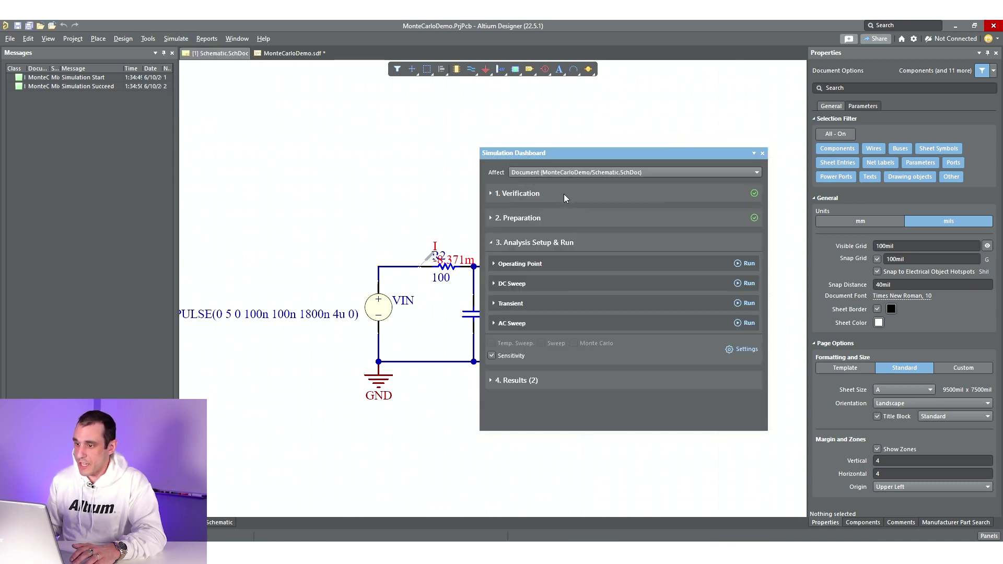
pyautogui.click(564, 193)
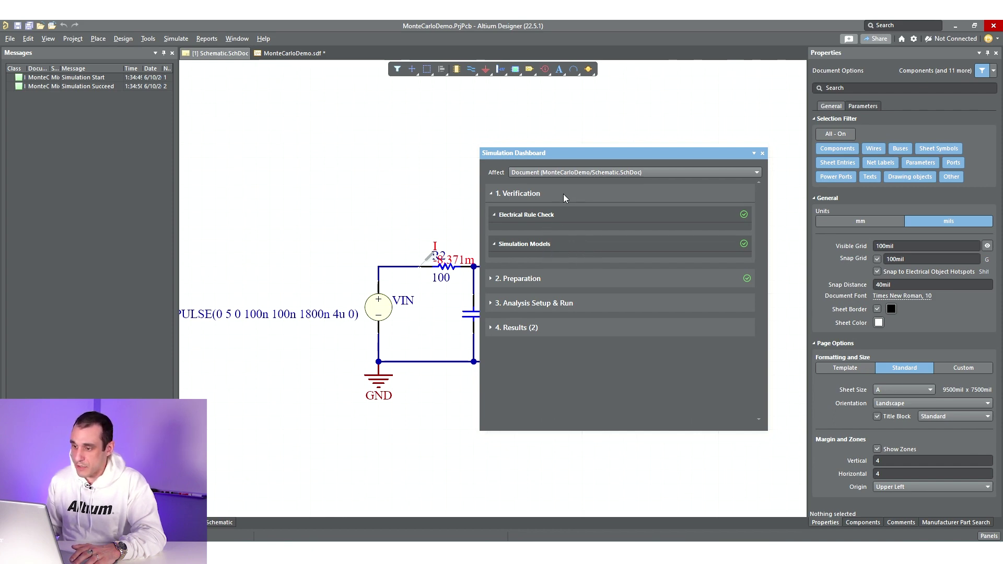
pyautogui.click(549, 196)
# Review Preparation sources and probes for C1 and L1, then enter the analysis Settings
pyautogui.click(493, 218)
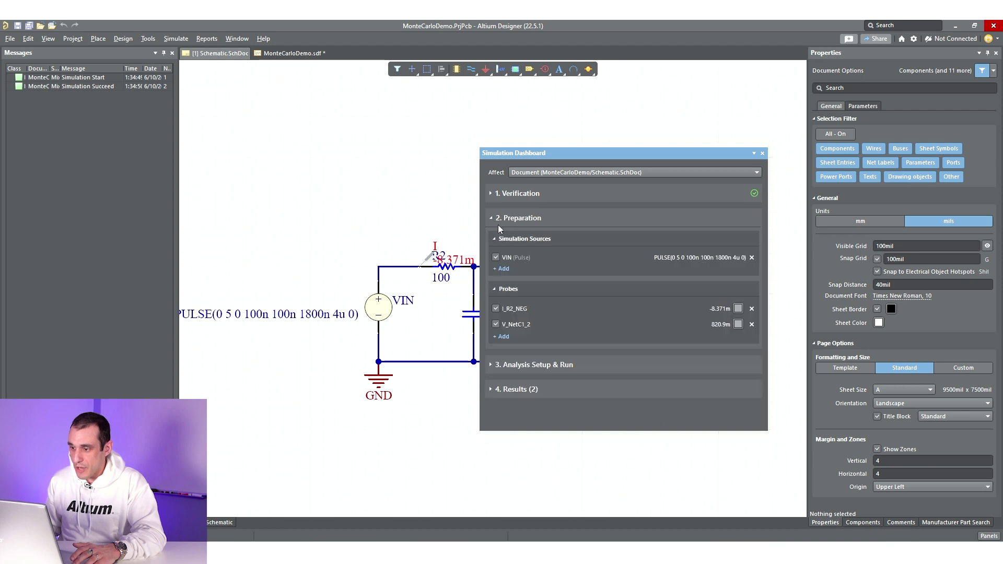
pyautogui.moveTo(410, 447); pyautogui.dragTo(293, 460, button='right')
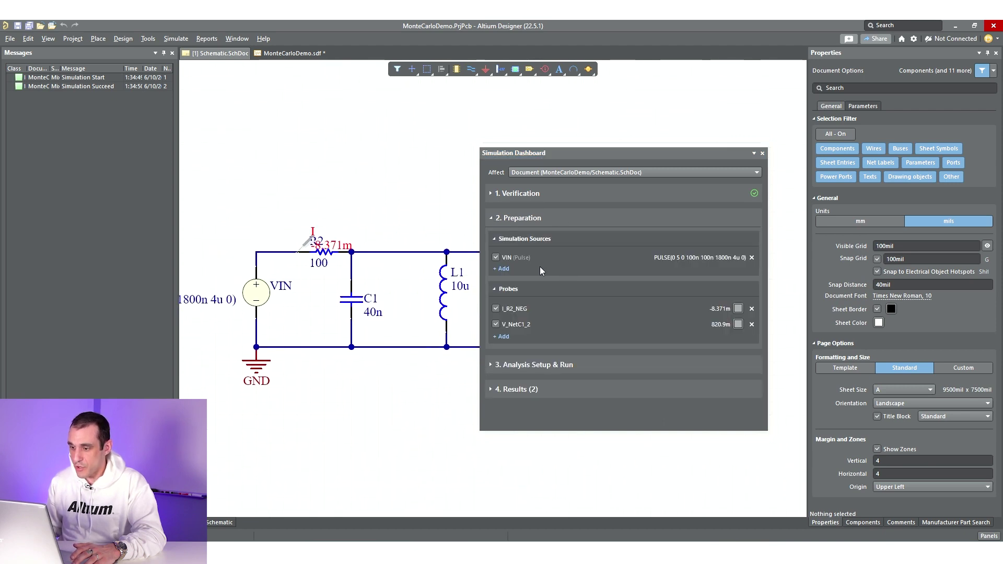
pyautogui.click(548, 219)
pyautogui.click(579, 244)
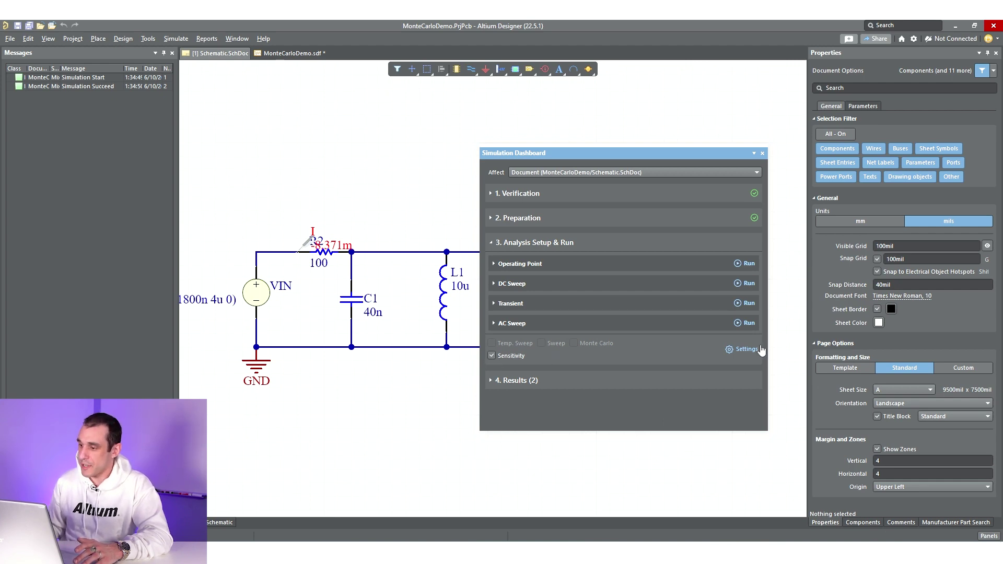
pyautogui.click(746, 350)
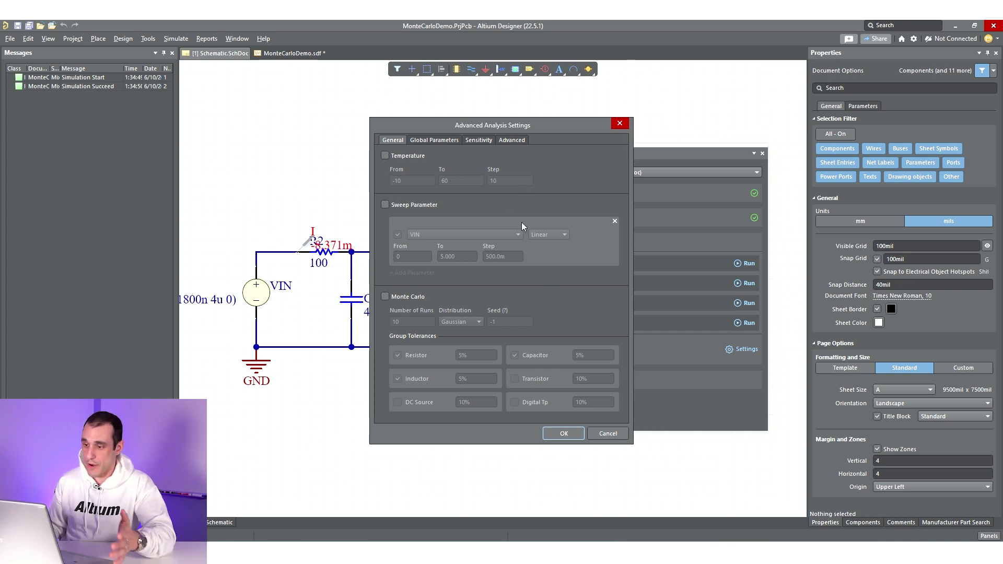
# View L1's Sensitivity deviations of 0.05 and -0.05, then the Global Parameters and General tabs
pyautogui.click(477, 140)
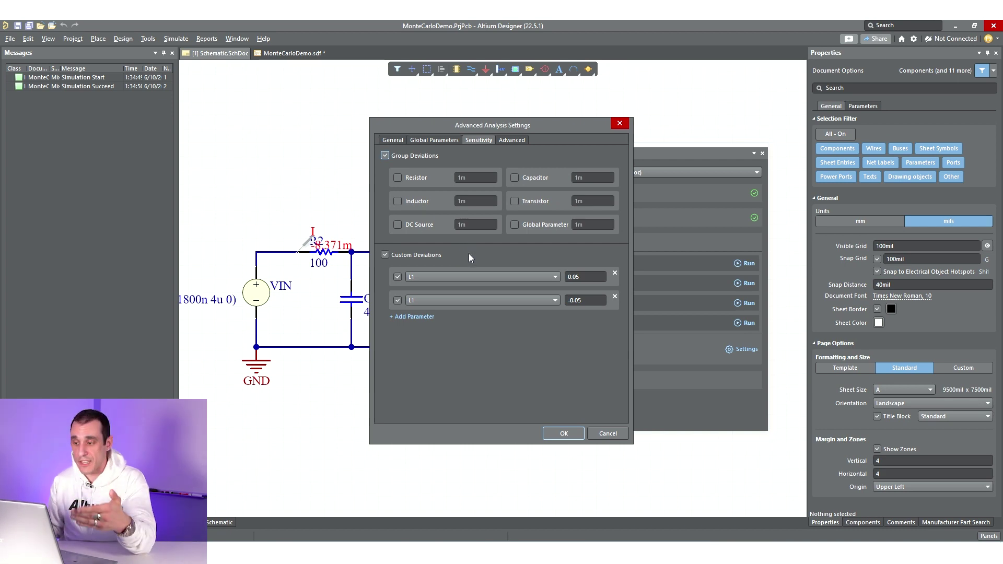
pyautogui.click(433, 140)
pyautogui.click(403, 139)
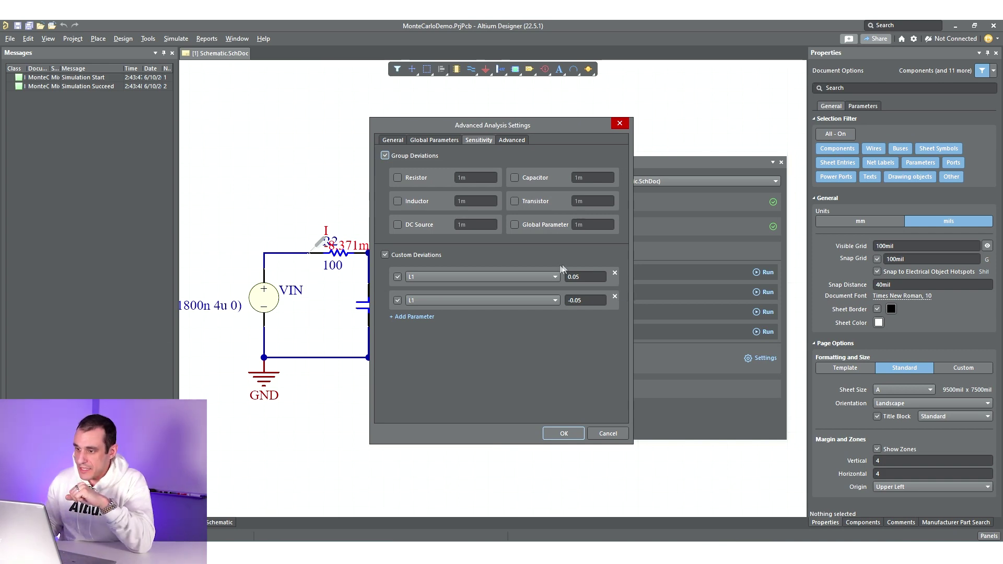
# Inspect the existing L1 custom deviation values of 0.05 and -0.05
pyautogui.doubleClick(581, 276)
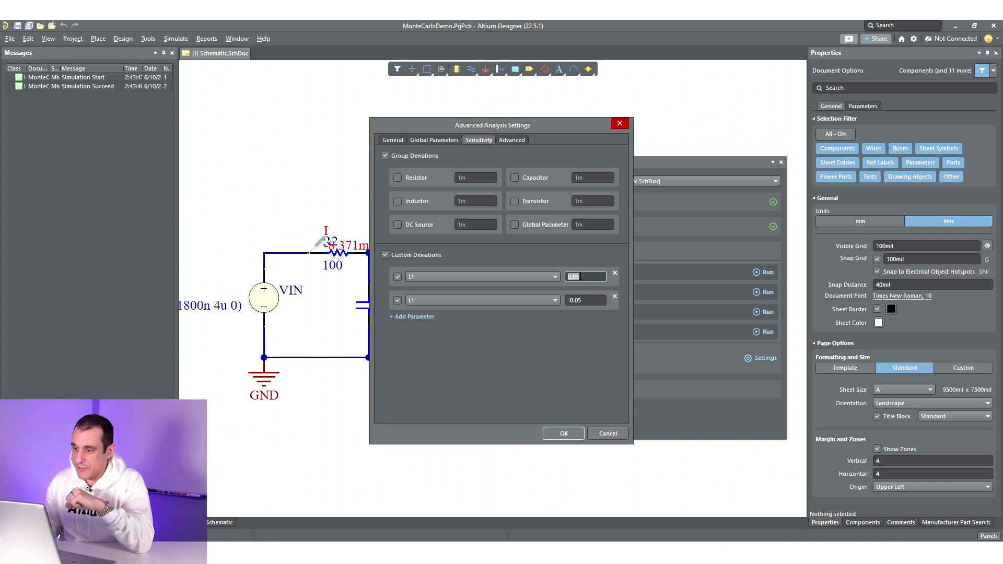
pyautogui.click(595, 300)
pyautogui.click(590, 277)
pyautogui.click(588, 278)
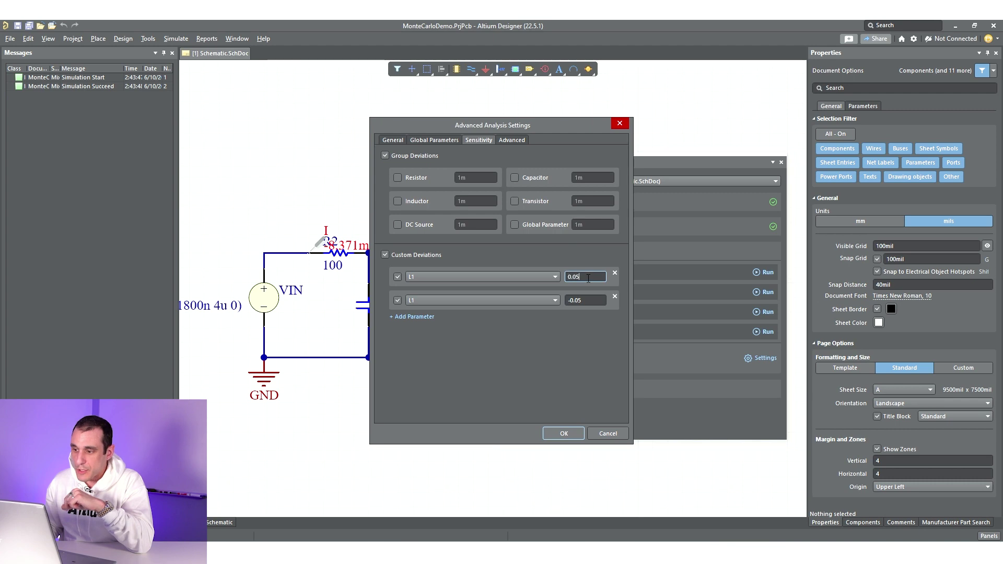
pyautogui.click(392, 141)
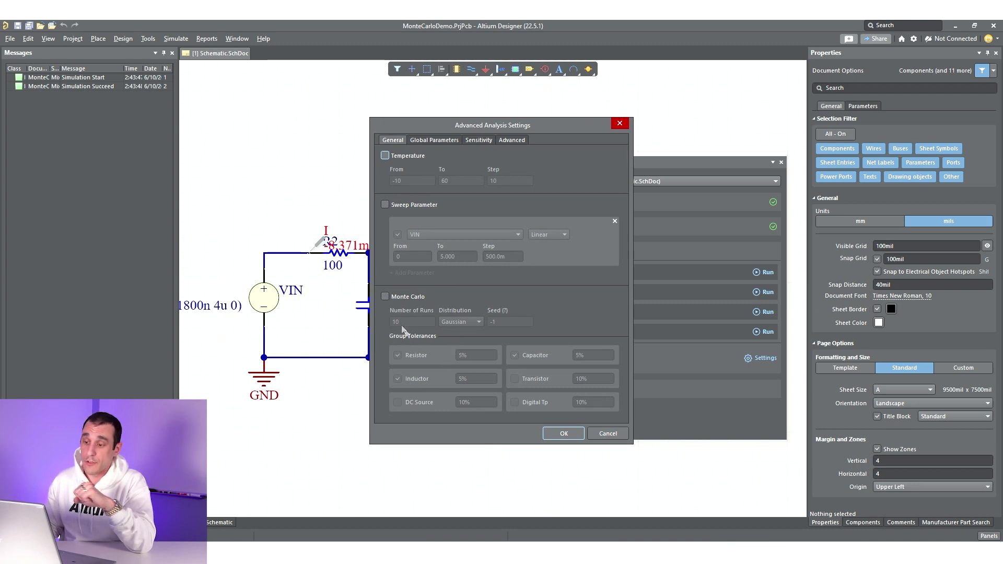
pyautogui.click(479, 140)
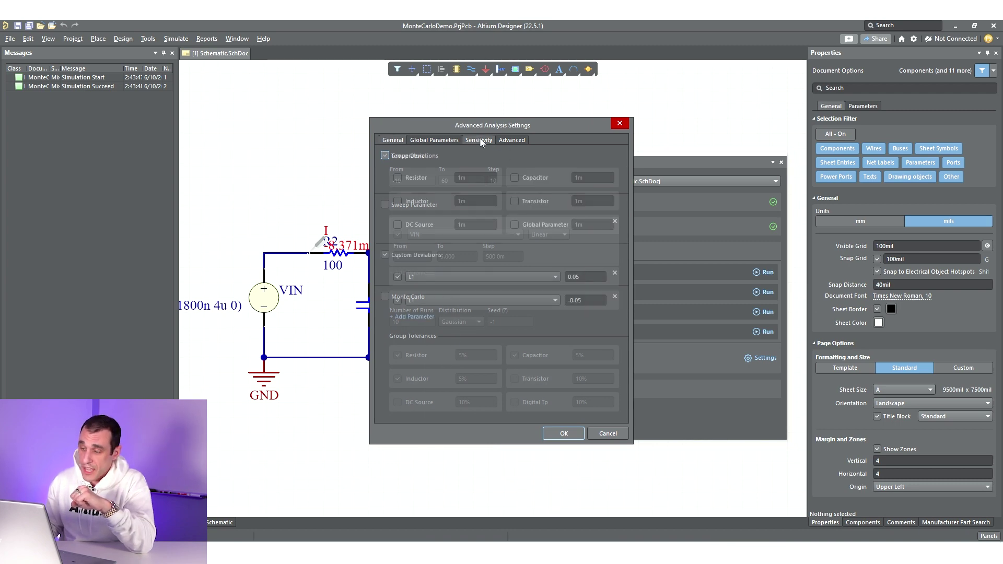
pyautogui.click(589, 277)
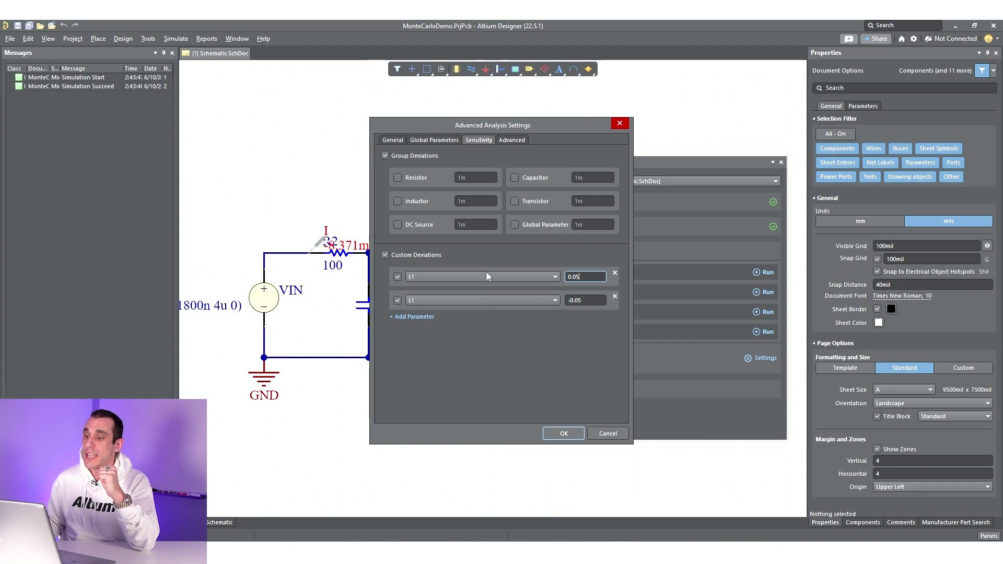
# Add two deviation rows, setting the third to L1 at 0.1 and entering -0.1 in the fourth
pyautogui.click(418, 317)
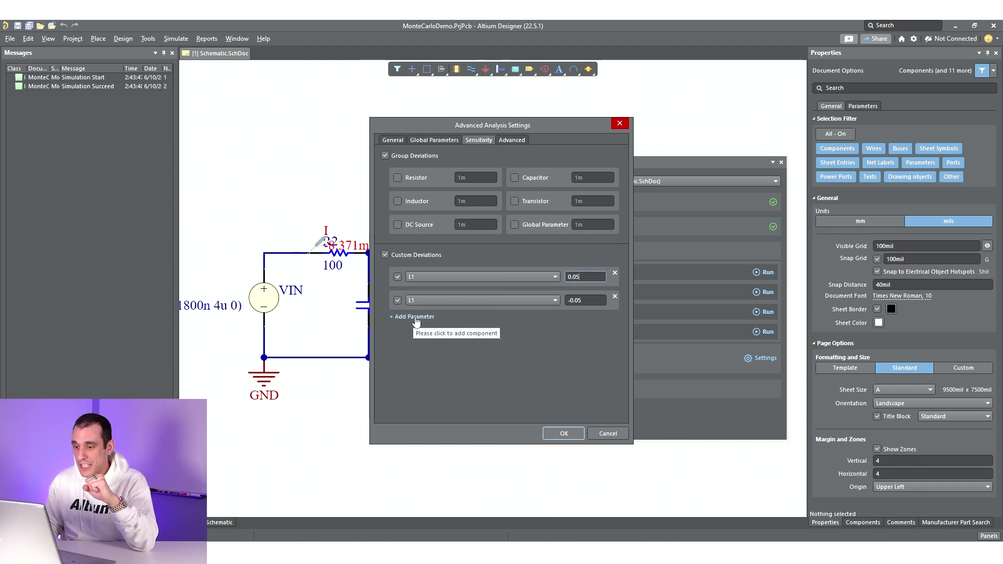
pyautogui.click(418, 340)
pyautogui.click(469, 324)
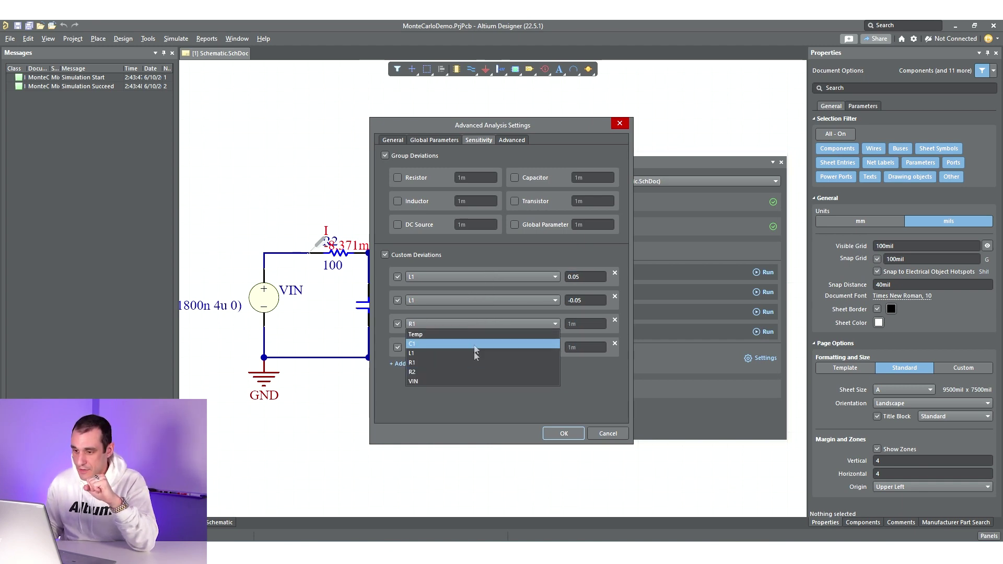
pyautogui.click(471, 353)
pyautogui.click(580, 324)
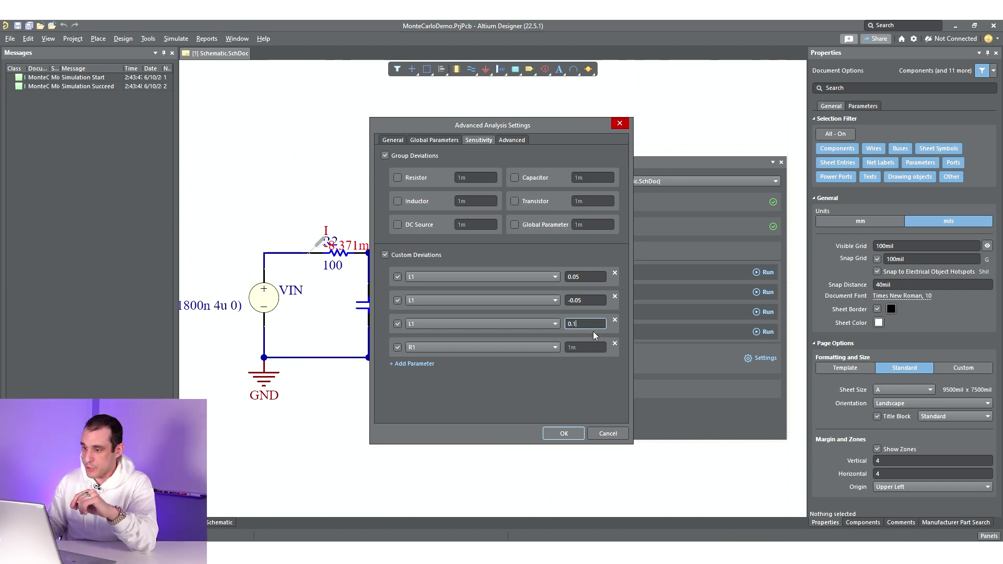
pyautogui.press('Tab')
pyautogui.write('-0.1')
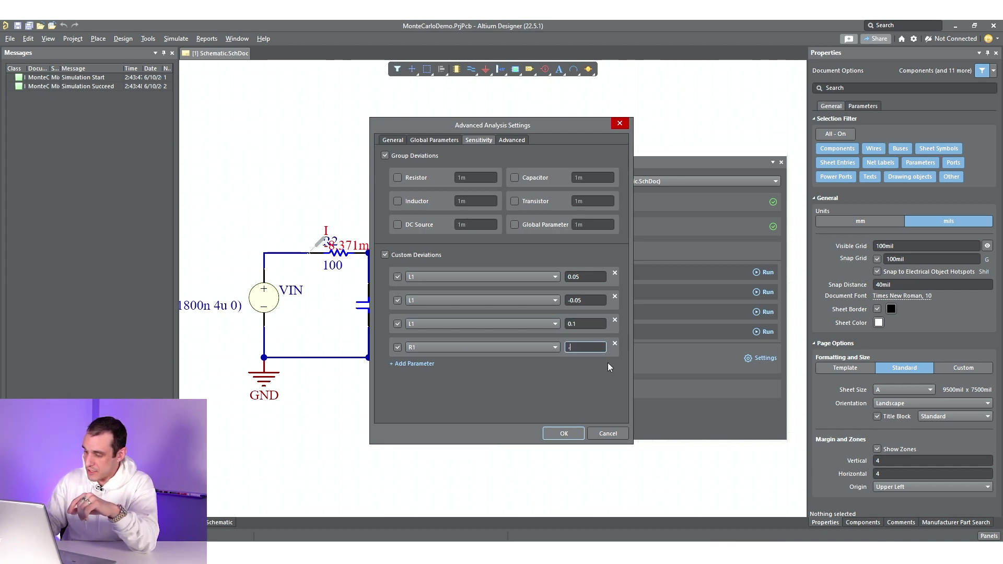
pyautogui.click(590, 324)
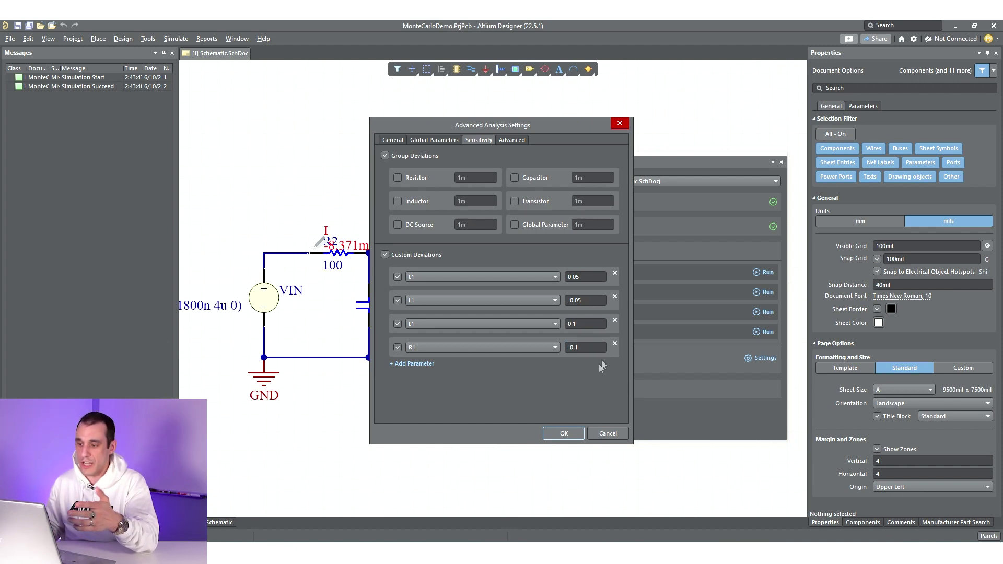
# Make the fourth row's -0.1 deviation apply to L1
pyautogui.click(579, 348)
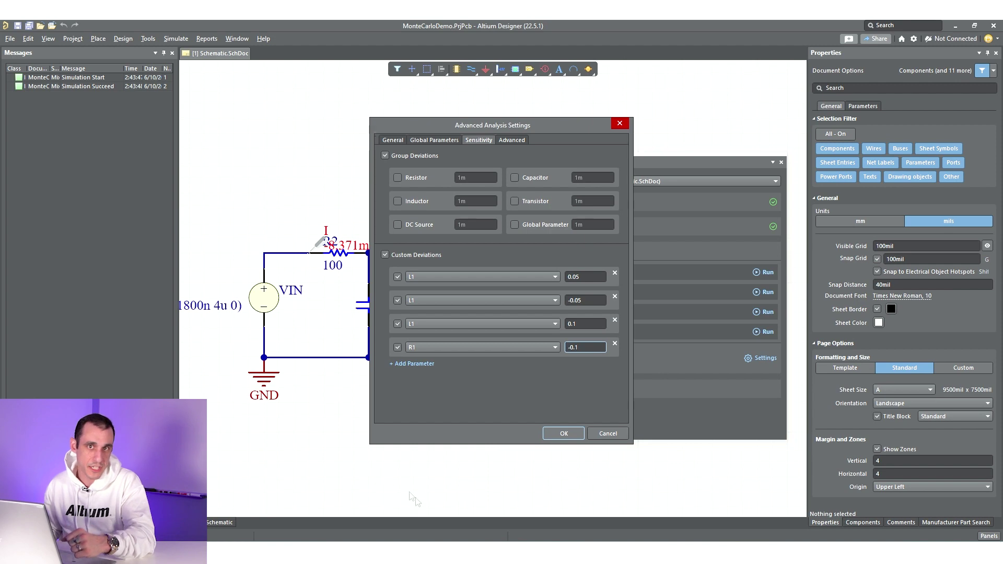
pyautogui.click(456, 347)
pyautogui.click(458, 375)
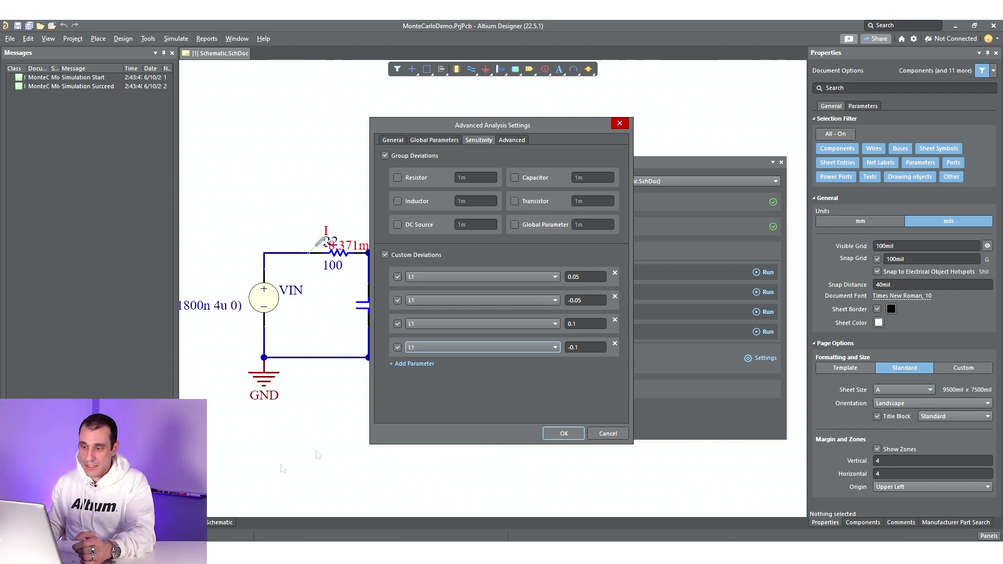
# Accept the four L1 deviations and close Advanced Analysis Settings
pyautogui.click(563, 433)
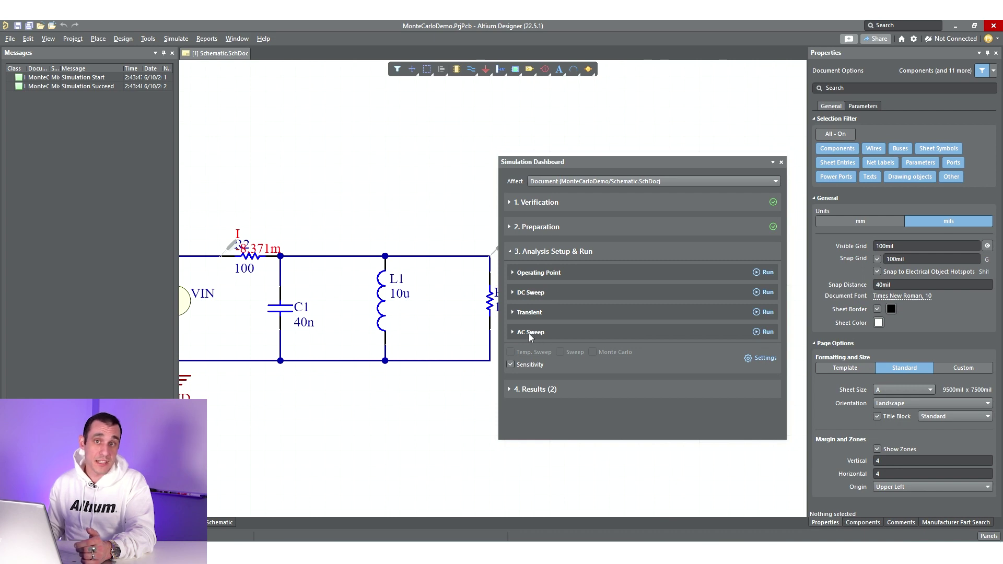
# Reopen Advanced Analysis Settings on Sensitivity to check the four L1 deviations
pyautogui.click(762, 358)
pyautogui.click(478, 141)
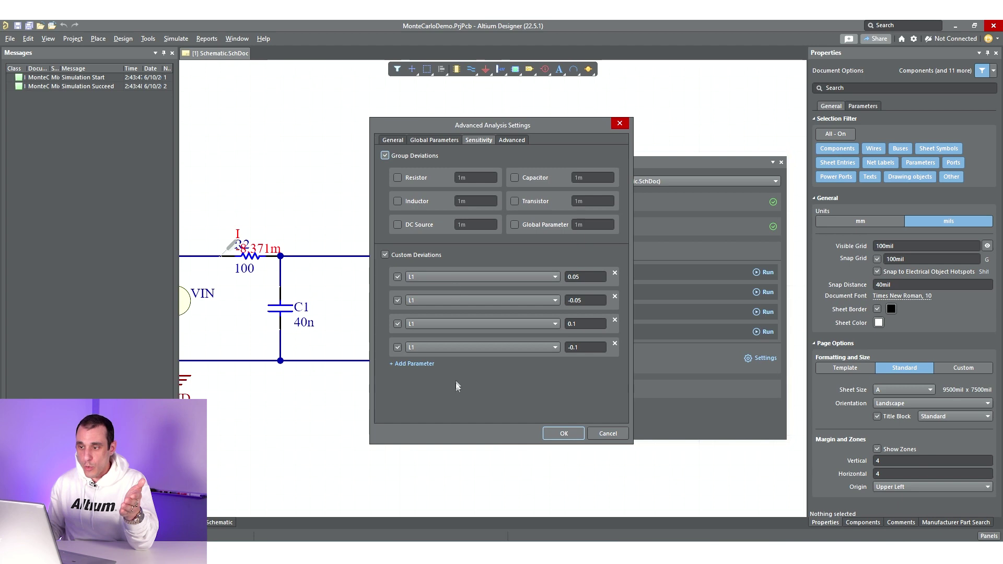
# Turn off Group Deviations, add then remove a trial C1 row, and apply the settings
pyautogui.click(385, 155)
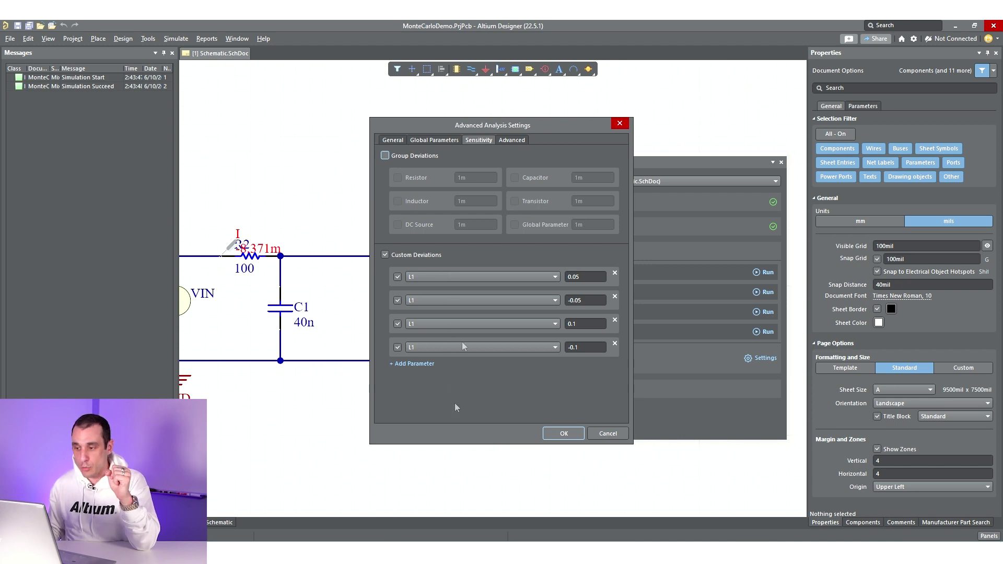
pyautogui.click(426, 364)
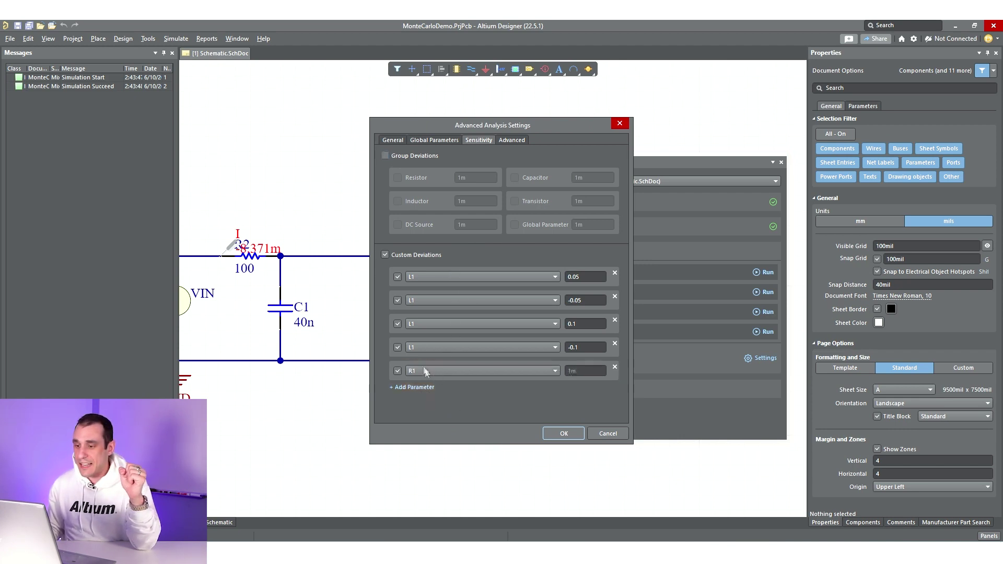
pyautogui.click(472, 373)
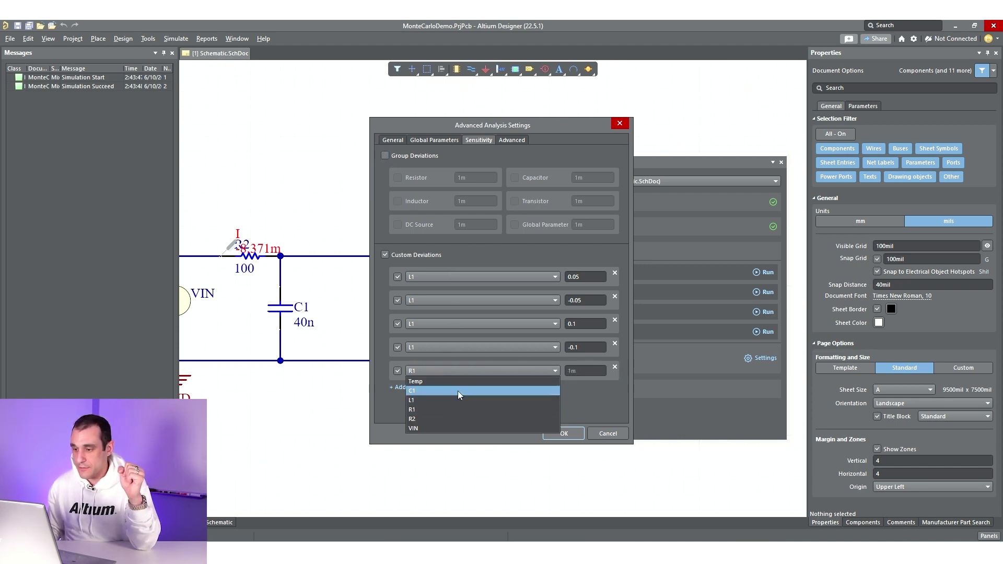
pyautogui.click(459, 391)
pyautogui.click(595, 371)
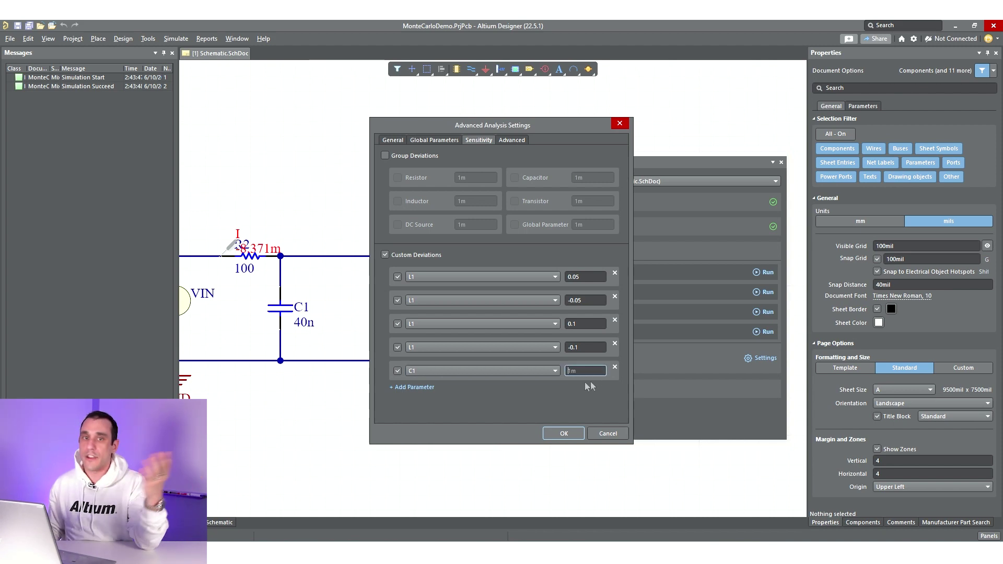
pyautogui.click(398, 371)
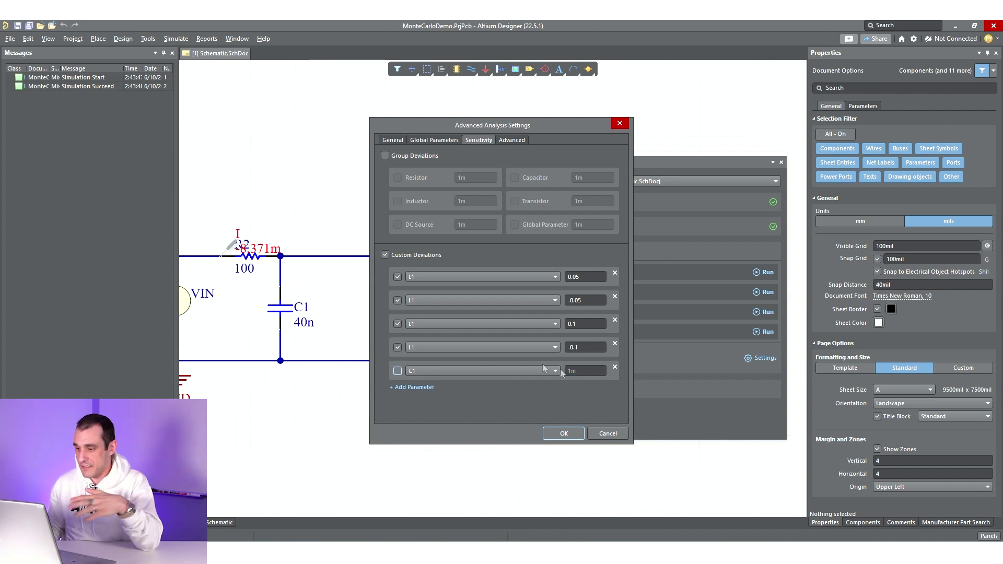
pyautogui.click(615, 367)
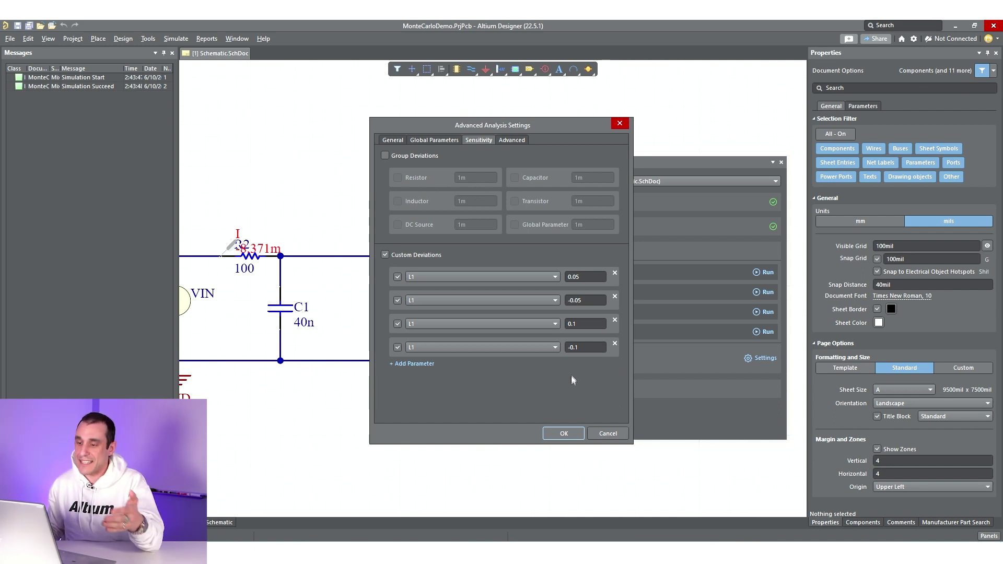
pyautogui.click(563, 435)
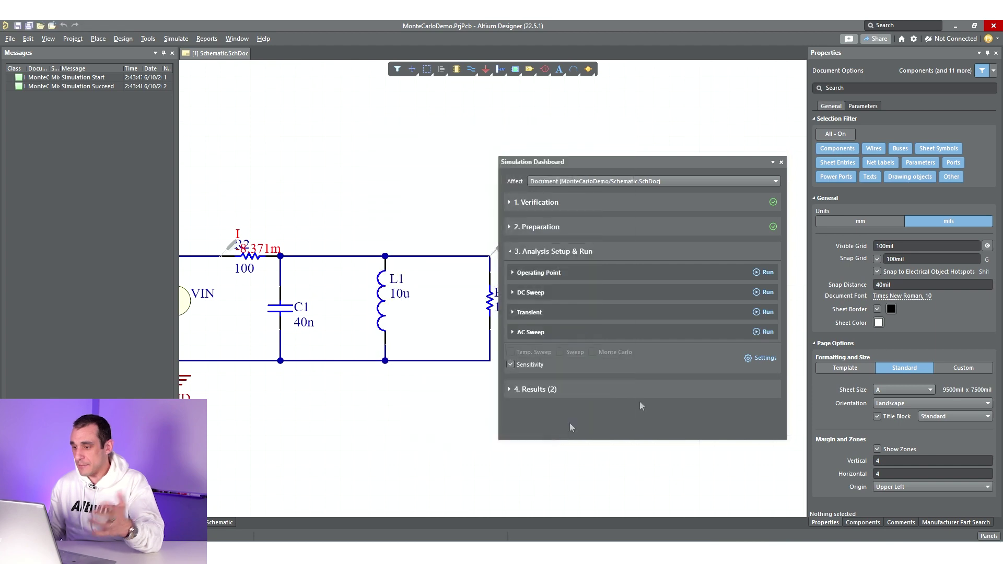
# Run the AC sweep and zoom into the resonance peaks showing five L1 deviation traces
pyautogui.click(764, 332)
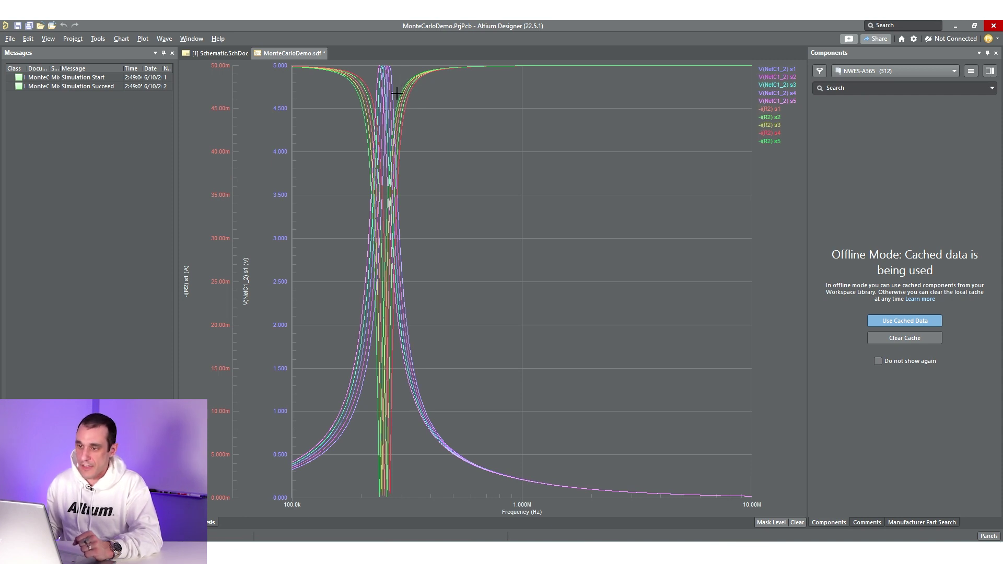
pyautogui.moveTo(397, 97); pyautogui.dragTo(369, 62)
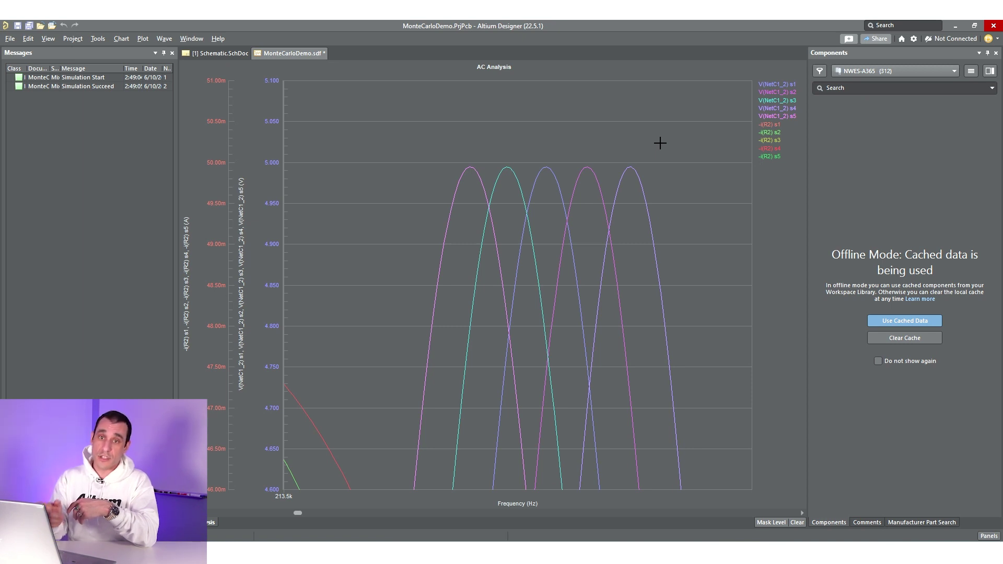
pyautogui.click(777, 84)
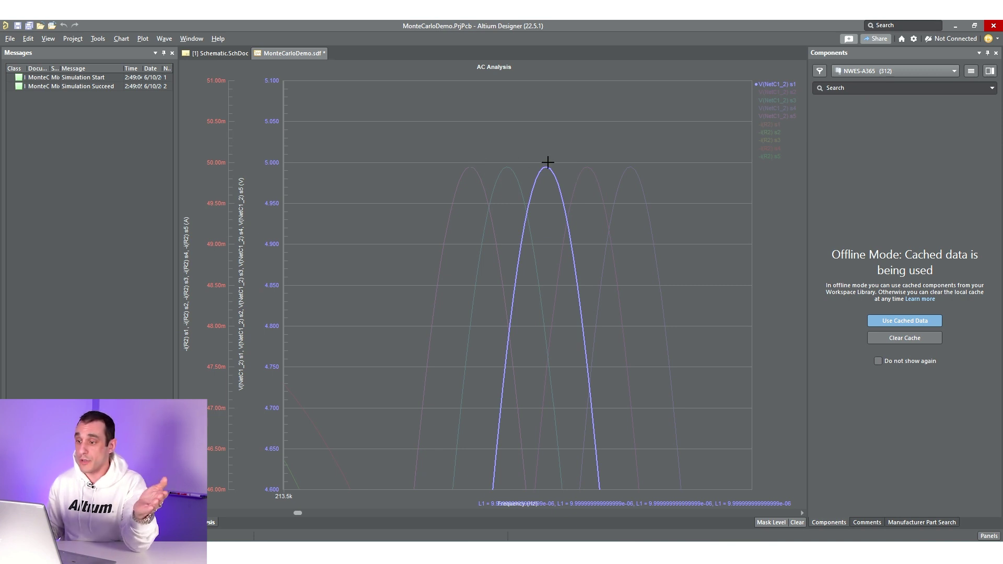
pyautogui.click(784, 92)
pyautogui.click(787, 101)
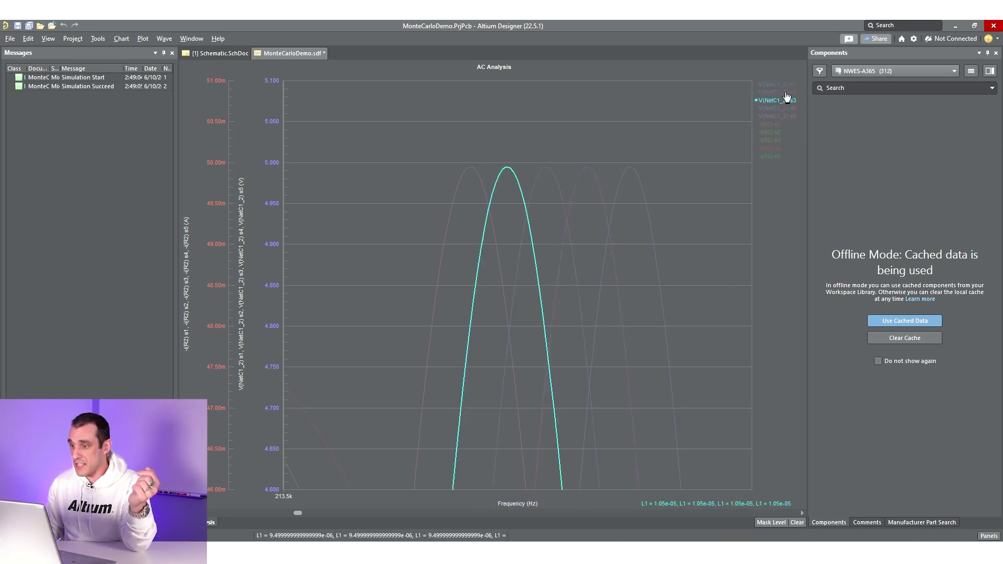
pyautogui.click(787, 94)
pyautogui.click(786, 101)
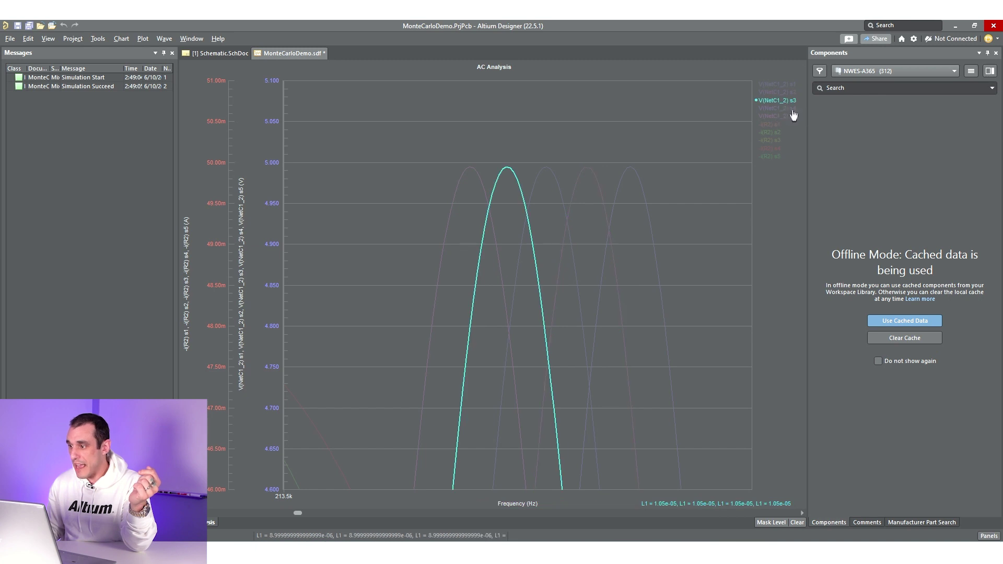
pyautogui.click(789, 109)
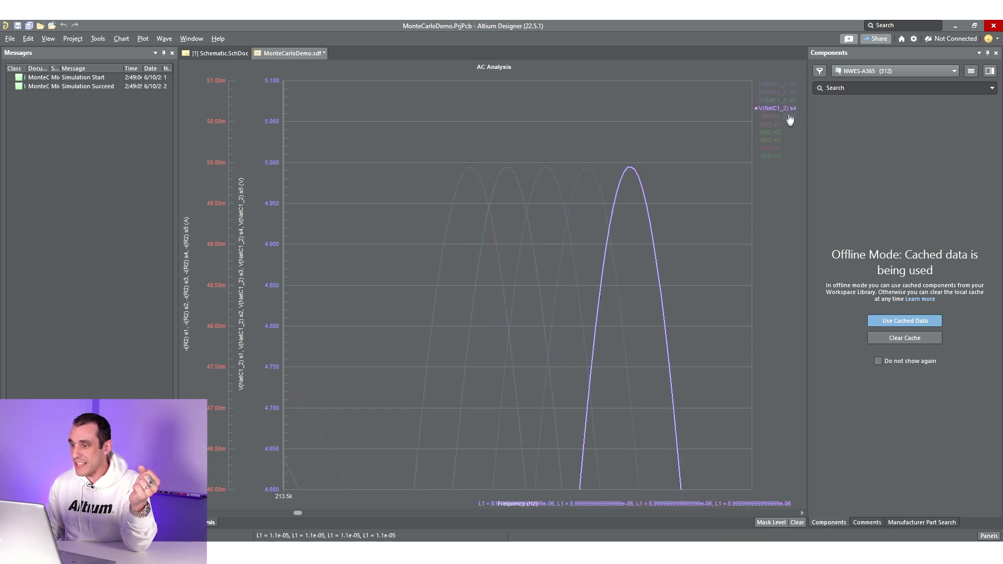
pyautogui.click(789, 115)
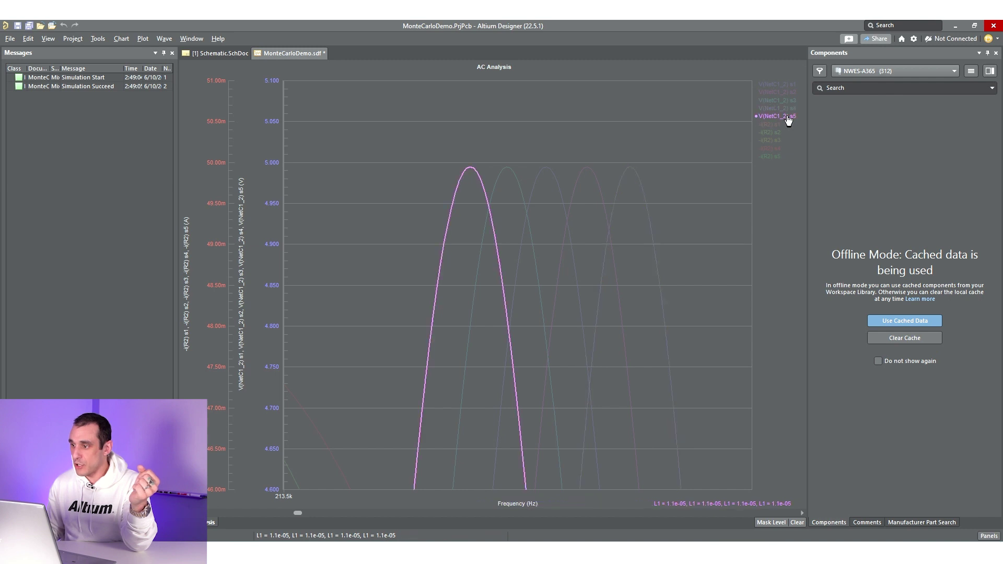
pyautogui.click(617, 126)
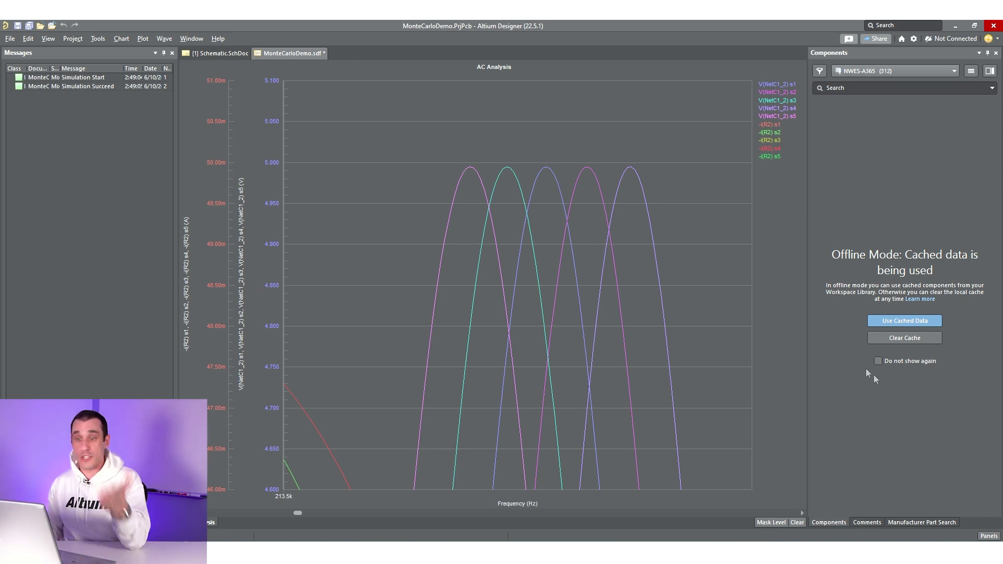
pyautogui.click(787, 118)
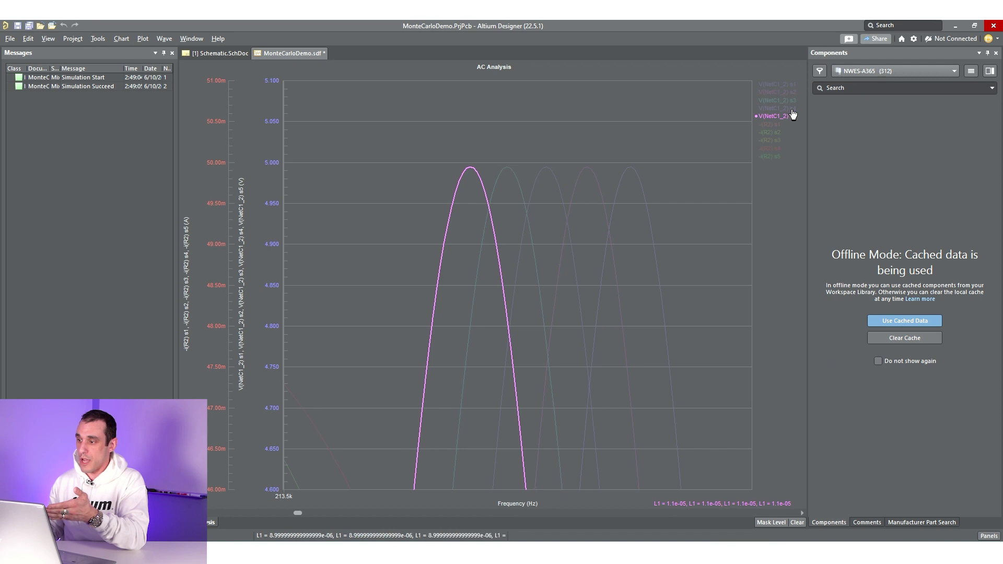
pyautogui.click(792, 109)
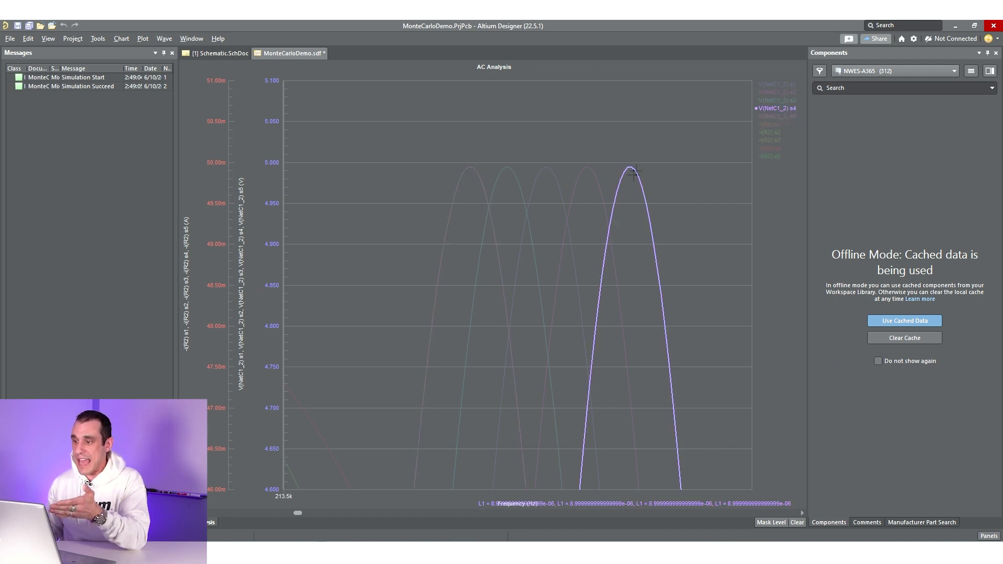
pyautogui.click(789, 108)
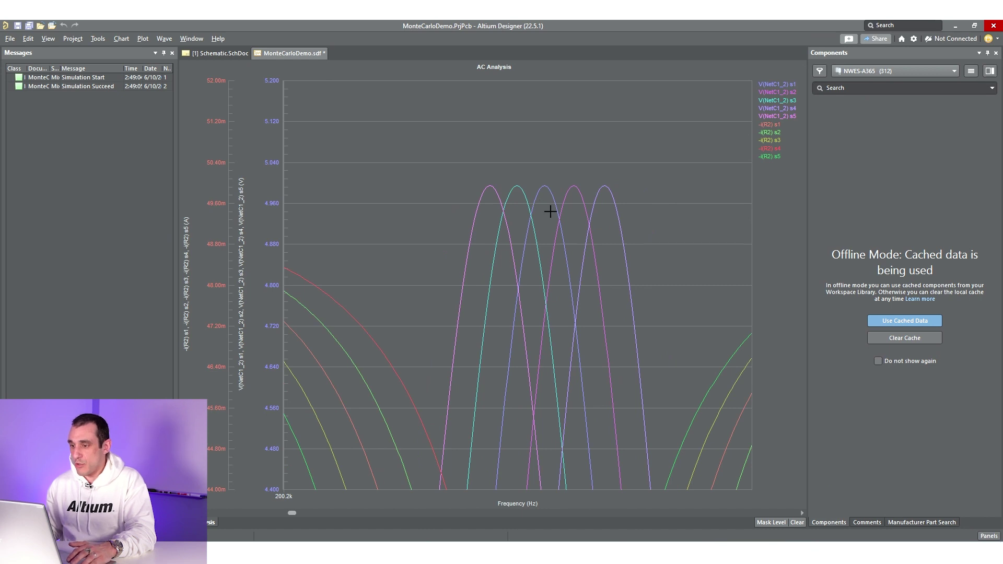
pyautogui.keyDown('ctrl'); pyautogui.scroll(-2, 550, 211); pyautogui.keyUp('ctrl')
# Check the AC Analysis plot options and wheel-zoom the chart, then go to the File menu
pyautogui.rightClick(335, 196)
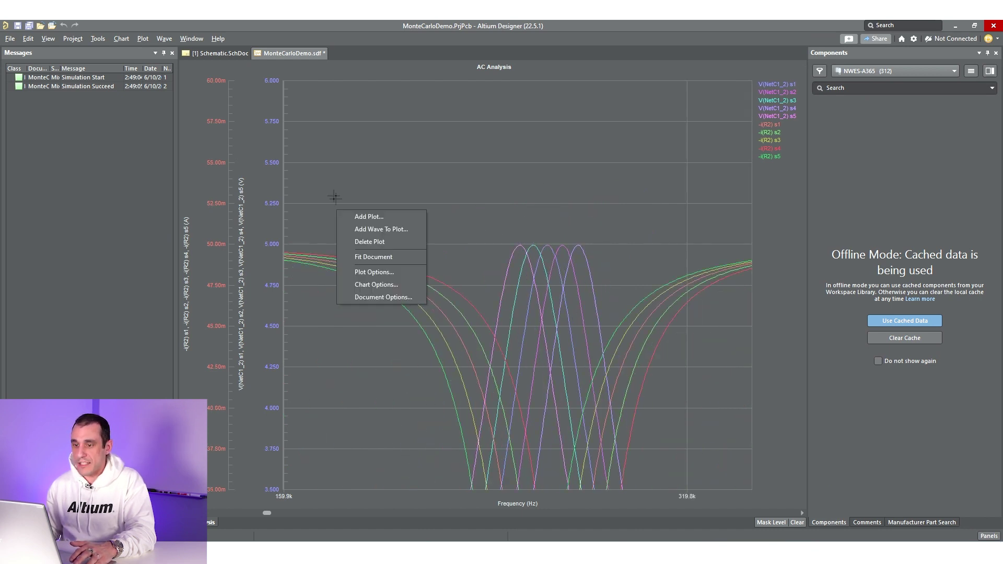
pyautogui.click(333, 174)
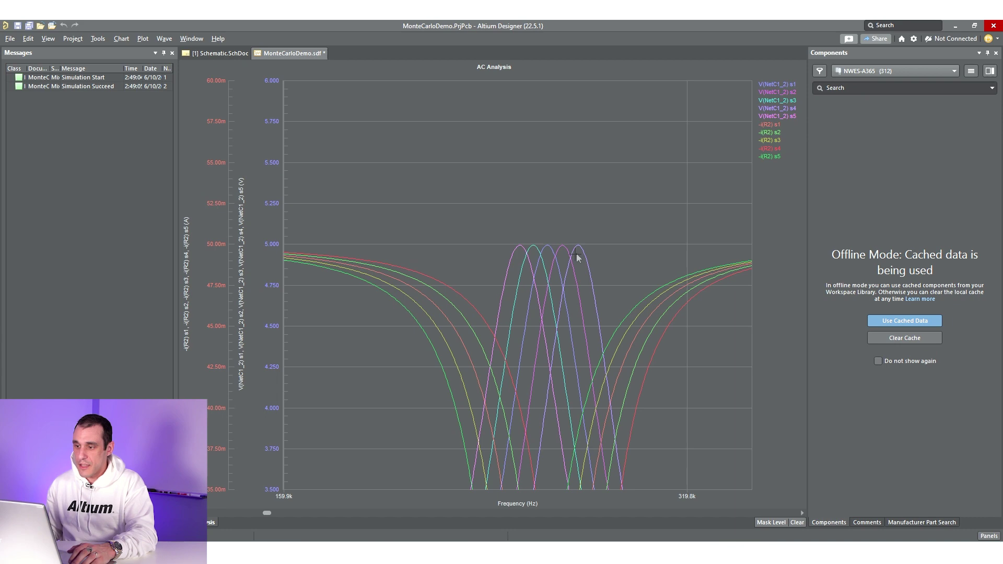
pyautogui.keyDown('ctrl'); pyautogui.scroll(3, 587, 252); pyautogui.keyUp('ctrl')
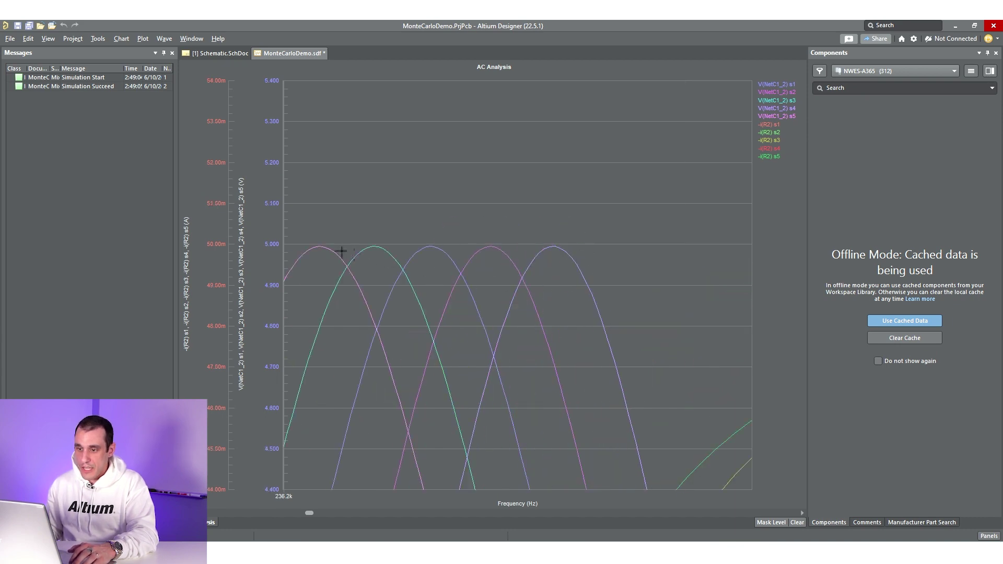
pyautogui.keyDown('ctrl'); pyautogui.scroll(-3, 397, 251); pyautogui.keyUp('ctrl')
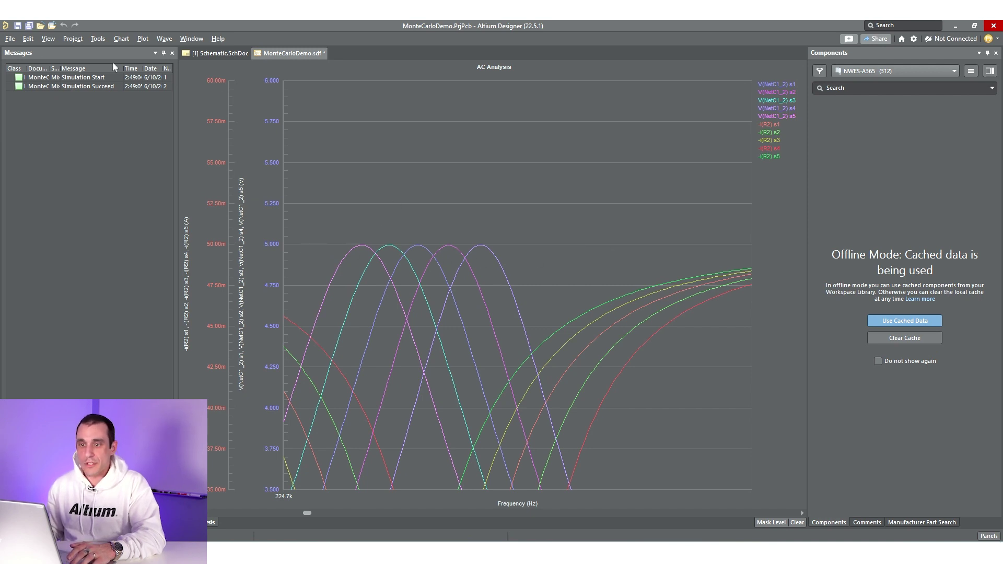
pyautogui.click(12, 40)
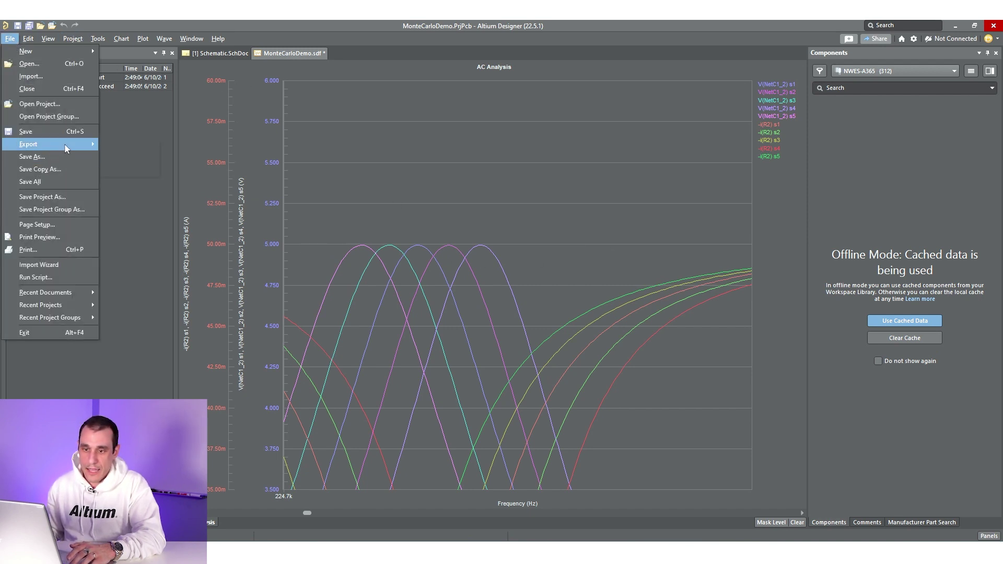
# Export the plotted real waveforms comma-delimited as V(NetC1_2) s1.csv in Documents
pyautogui.moveTo(66, 149)
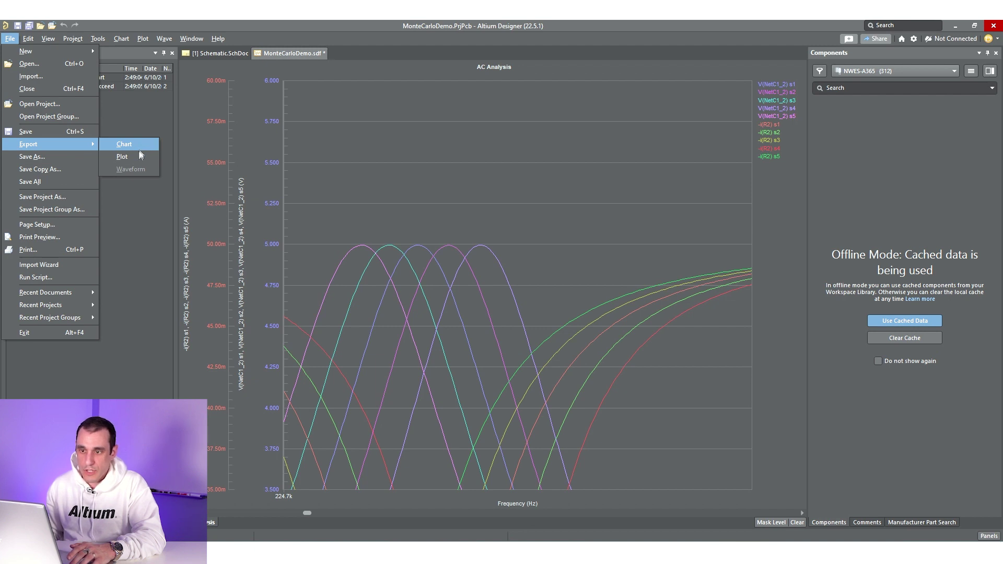
pyautogui.click(140, 157)
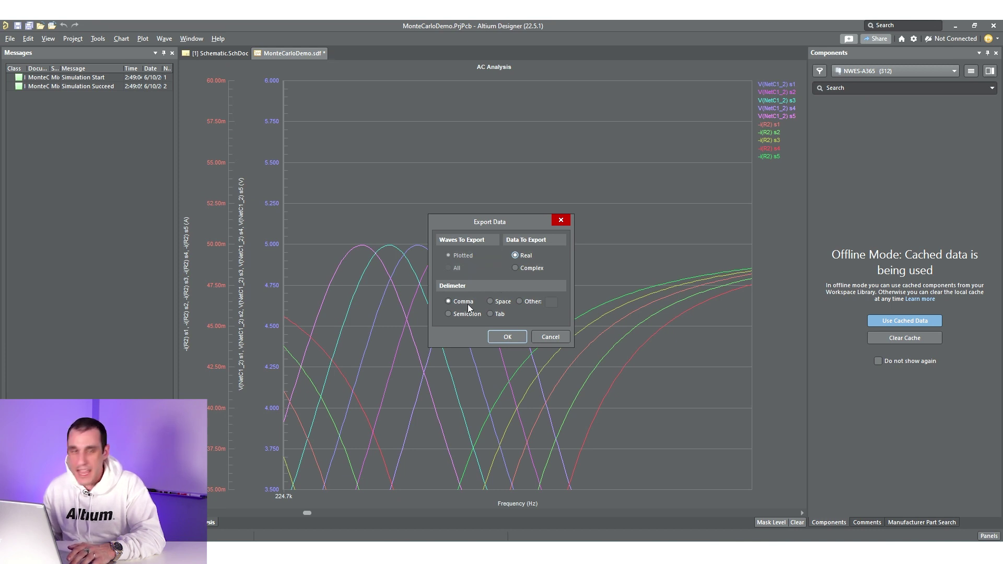
pyautogui.click(515, 339)
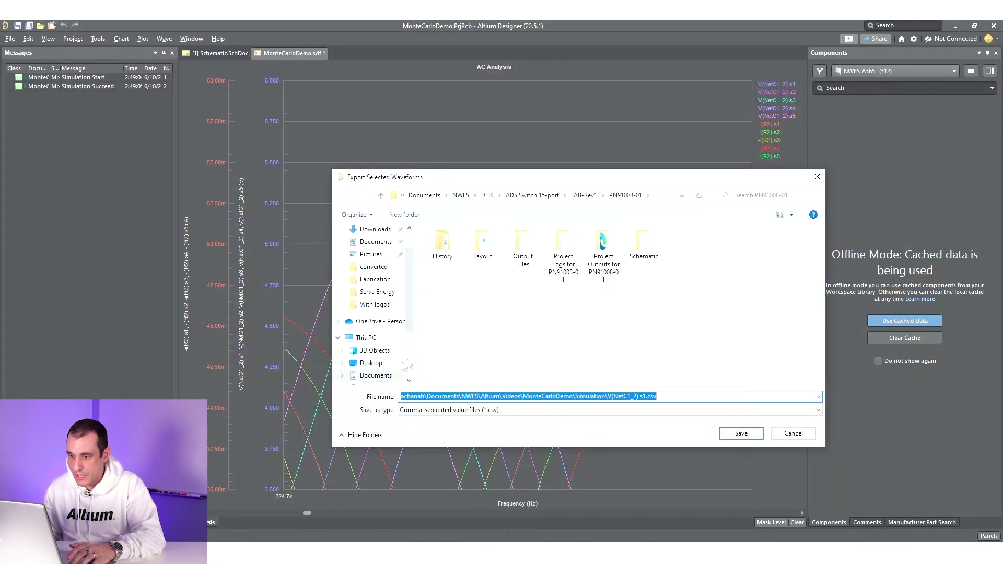
pyautogui.click(387, 375)
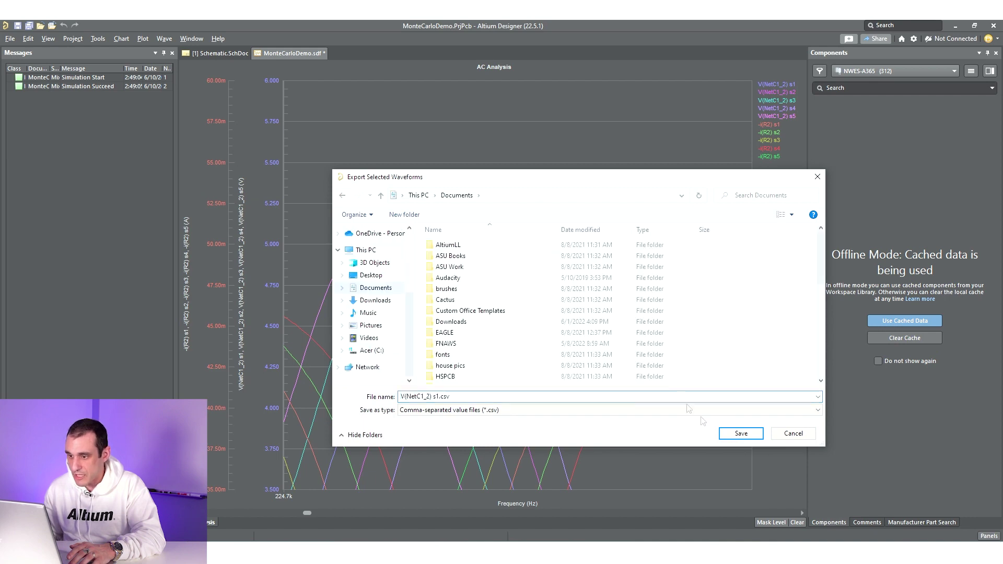
pyautogui.click(741, 434)
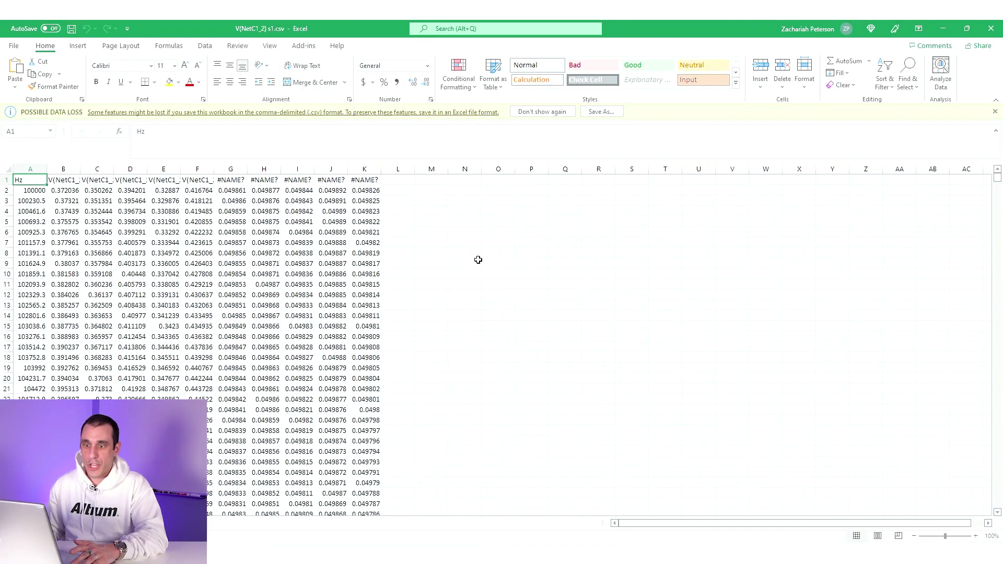
pyautogui.click(465, 264)
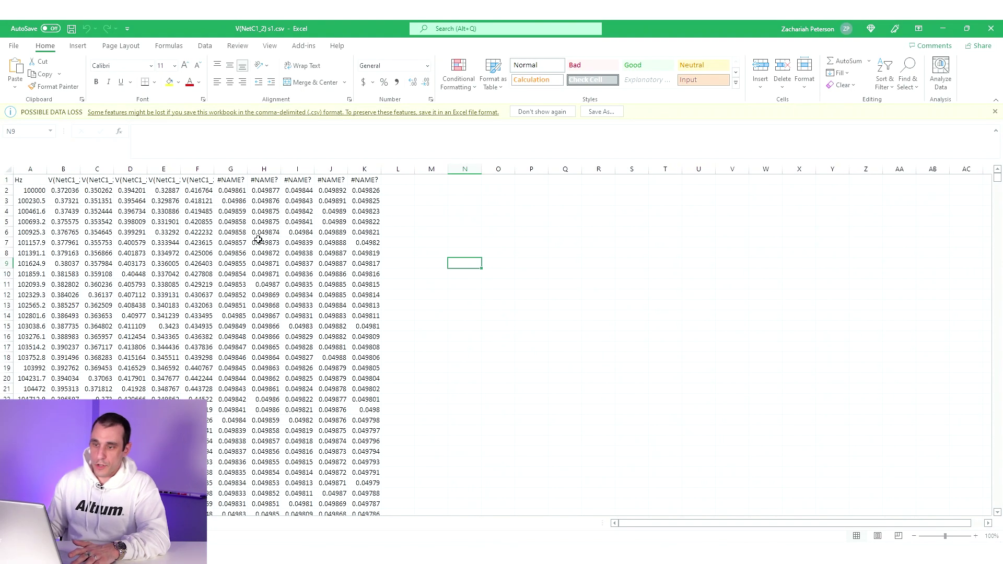
# Widen the CSV columns and autofit B–D so all values show, switching to Altium and back
pyautogui.moveTo(248, 169); pyautogui.dragTo(214, 169)
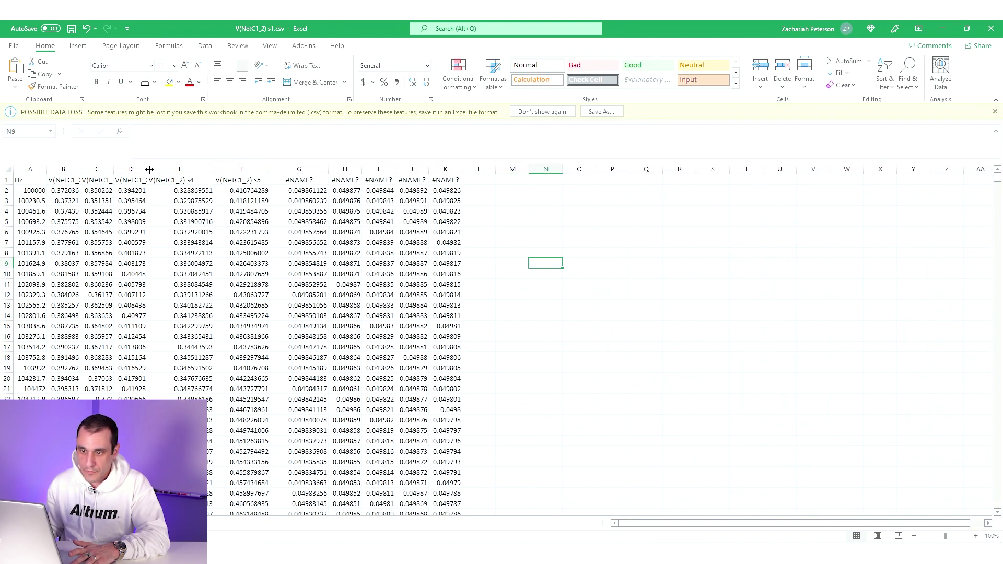
pyautogui.doubleClick(149, 169)
pyautogui.hotkey('alt', 'Tab')
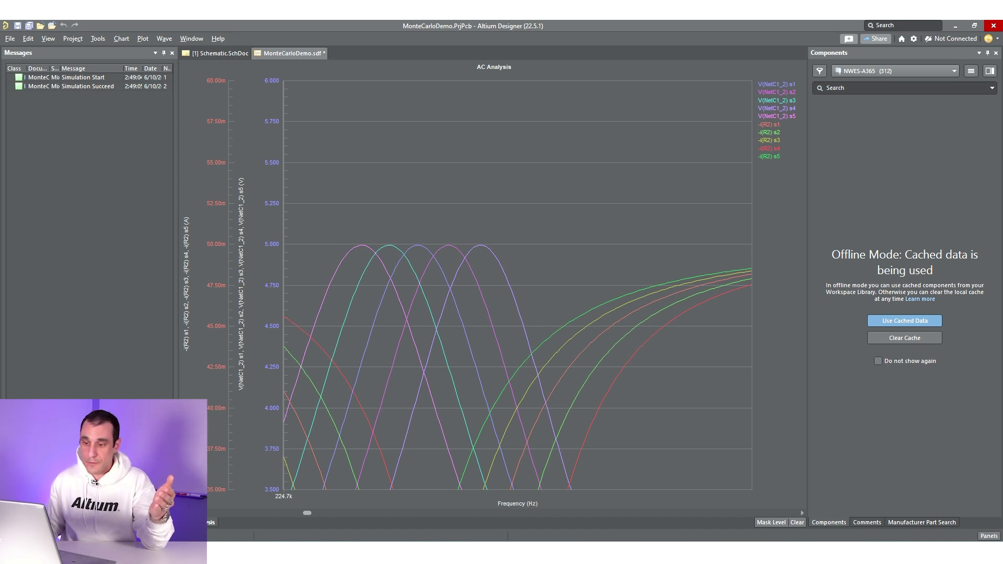
pyautogui.hotkey('alt', 'Tab')
# Check the sweep voltages in C401 and row 402, then select the O2:P6 deviation–voltage table
pyautogui.scroll(-20, 149, 369)
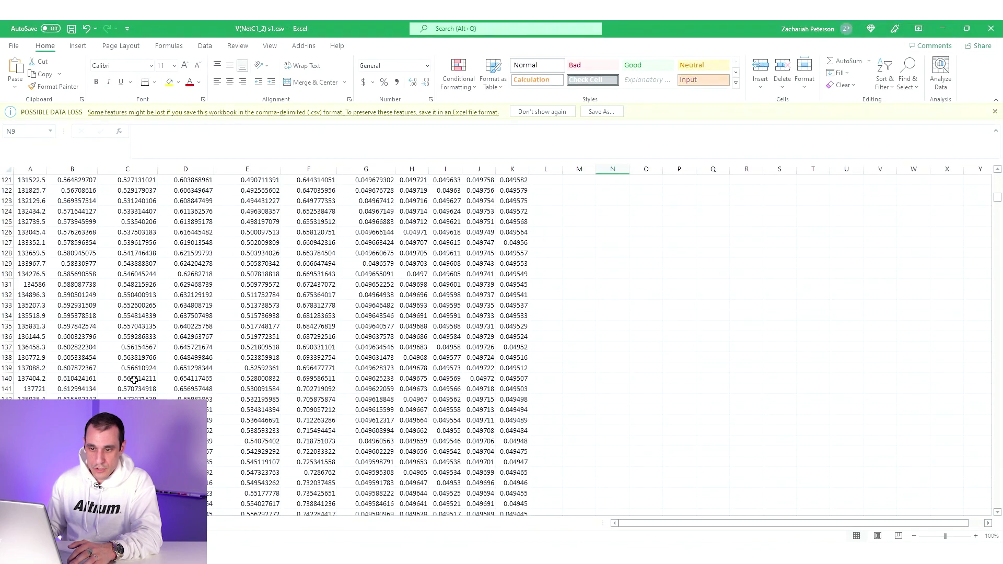
pyautogui.scroll(-20, 134, 380)
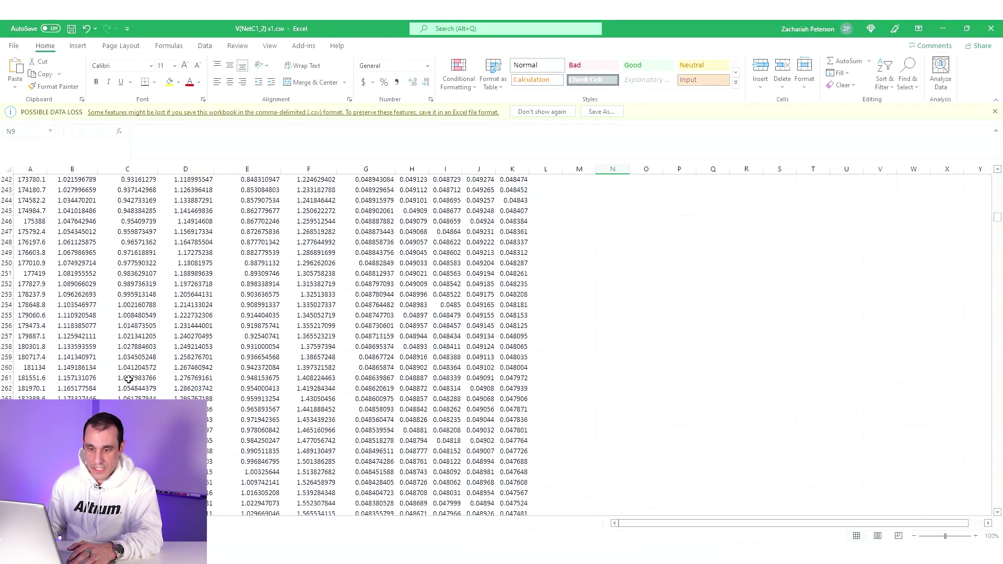
pyautogui.scroll(-20, 129, 380)
pyautogui.click(126, 375)
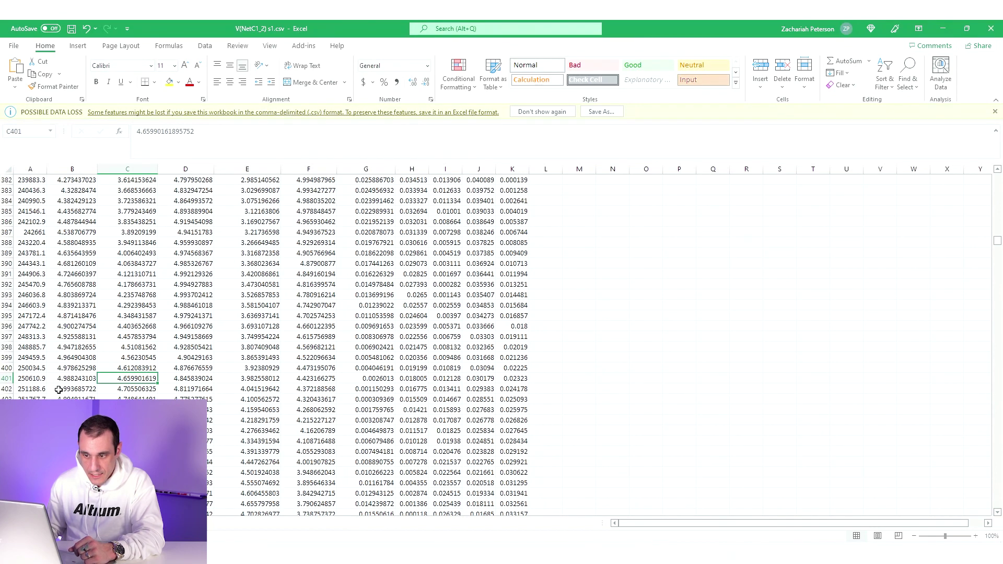
pyautogui.moveTo(58, 390); pyautogui.dragTo(308, 390)
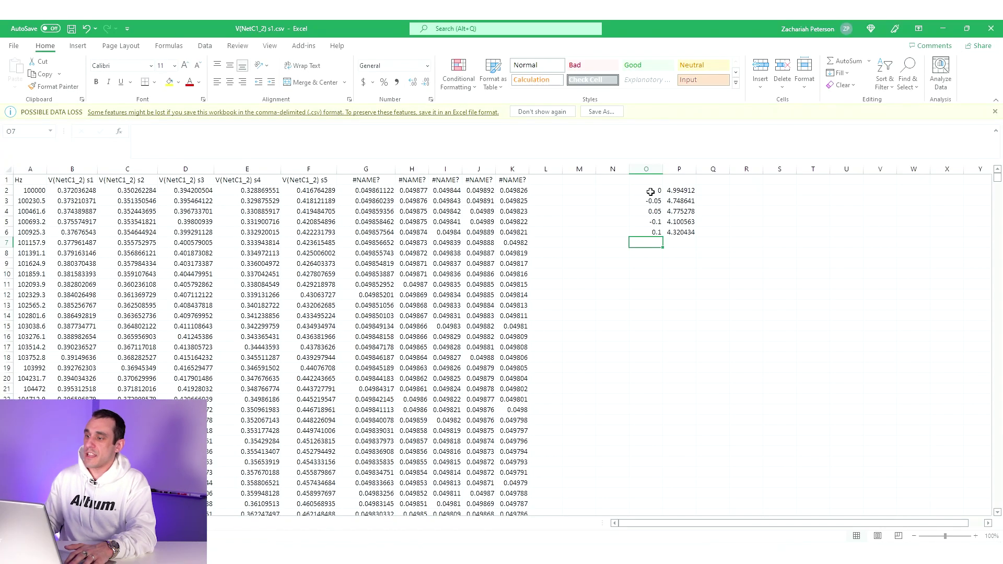
pyautogui.moveTo(650, 192); pyautogui.dragTo(677, 232)
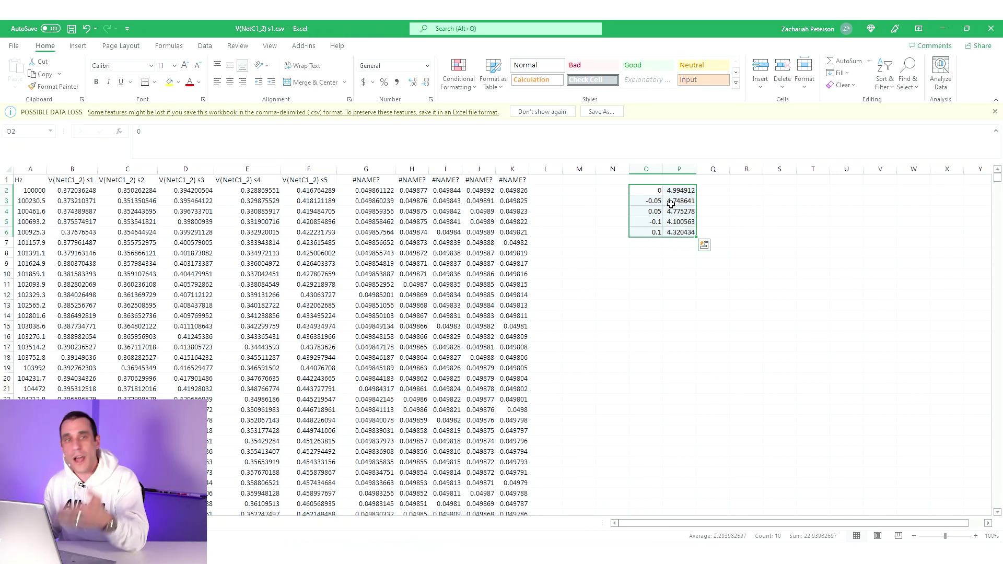
# Insert an enlarged markers-only scatter chart of the five L1 deviation–voltage pairs
pyautogui.click(80, 46)
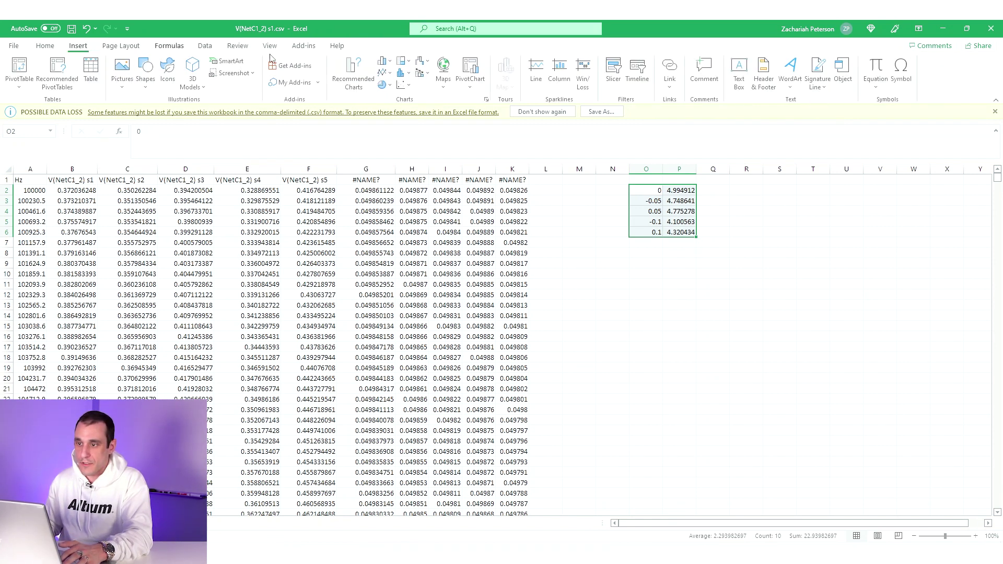
pyautogui.click(410, 84)
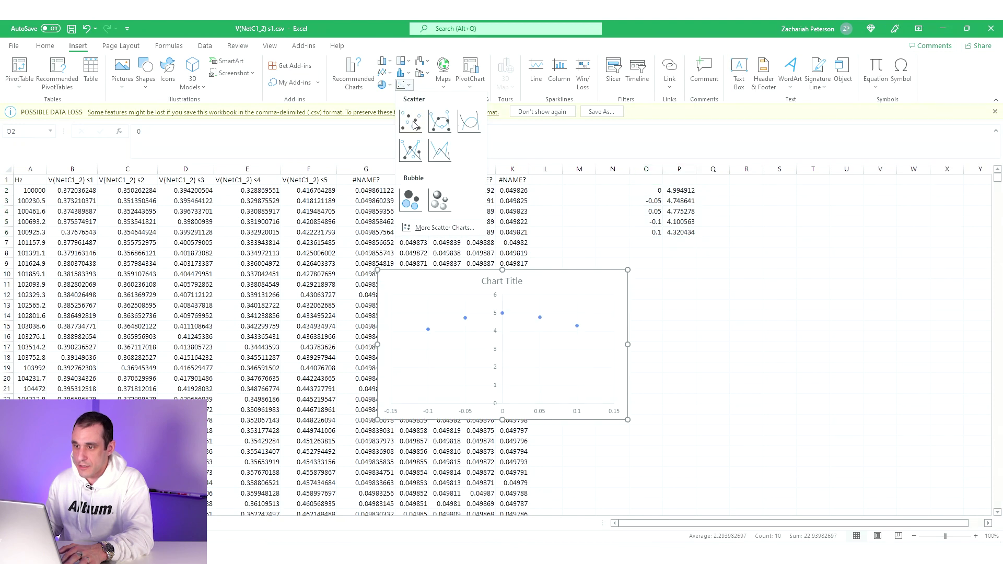
pyautogui.click(406, 122)
pyautogui.moveTo(628, 420); pyautogui.dragTo(748, 487)
pyautogui.click(554, 383)
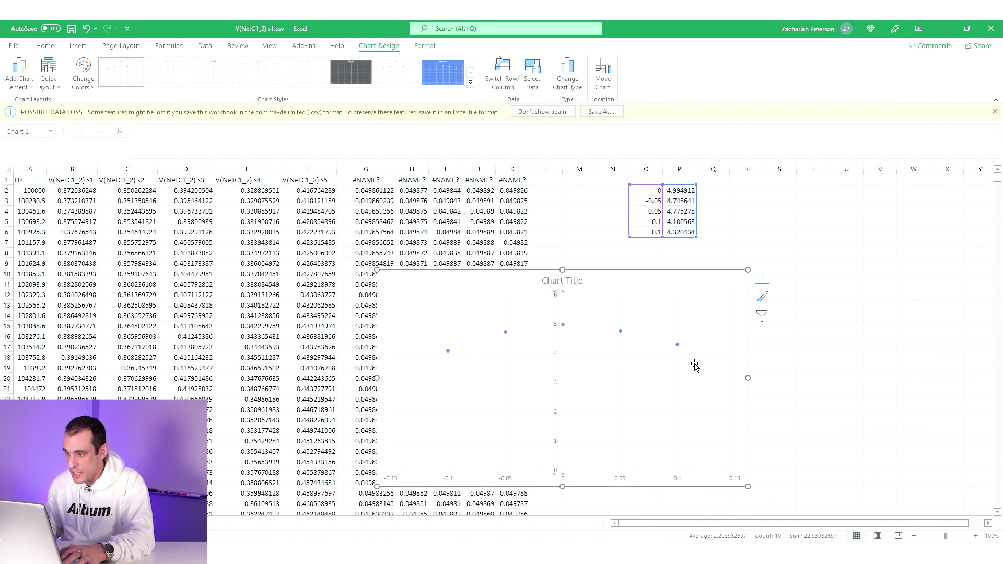
pyautogui.click(588, 337)
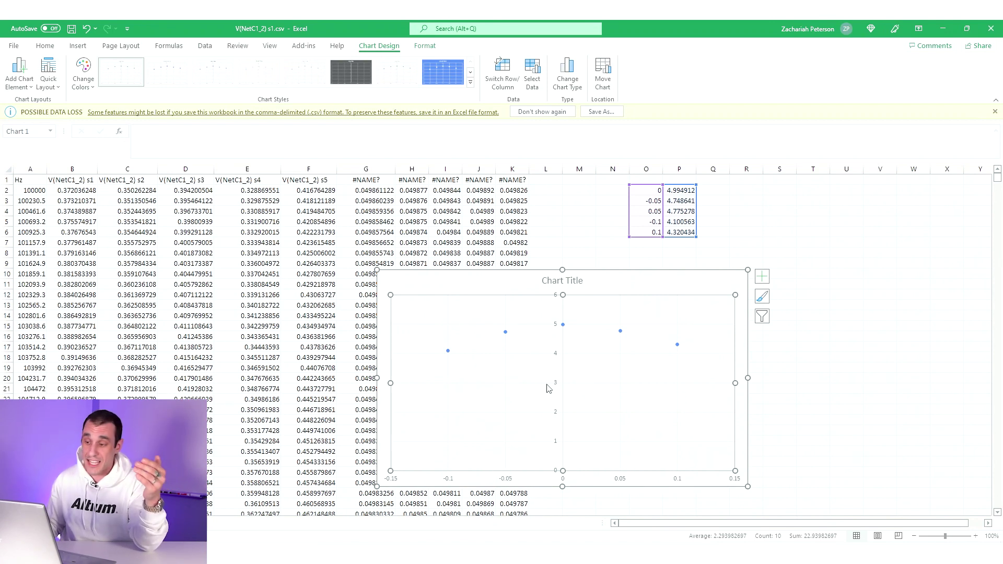
# Add an order-2 polynomial trendline with its equation shown below the curve
pyautogui.rightClick(505, 332)
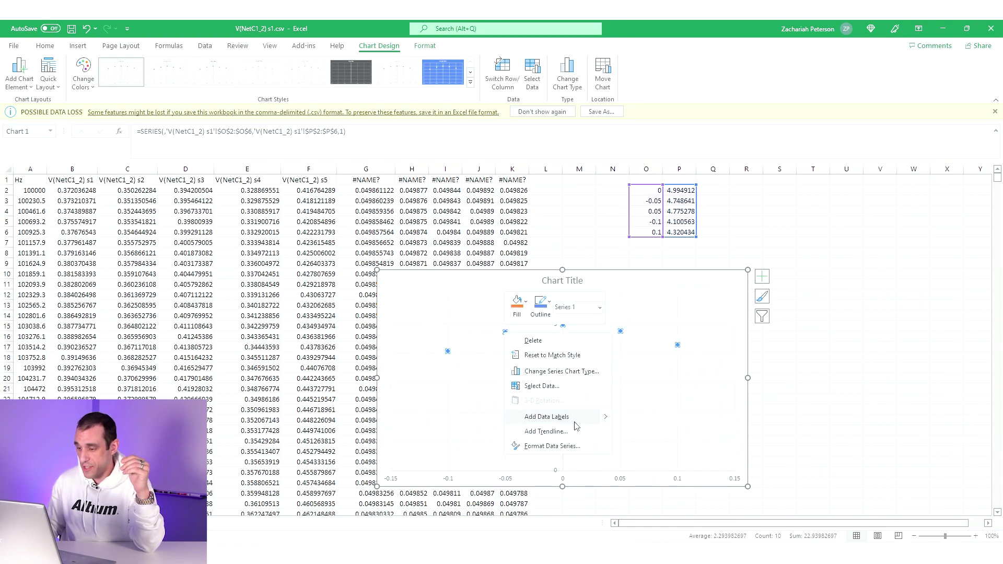
pyautogui.click(577, 432)
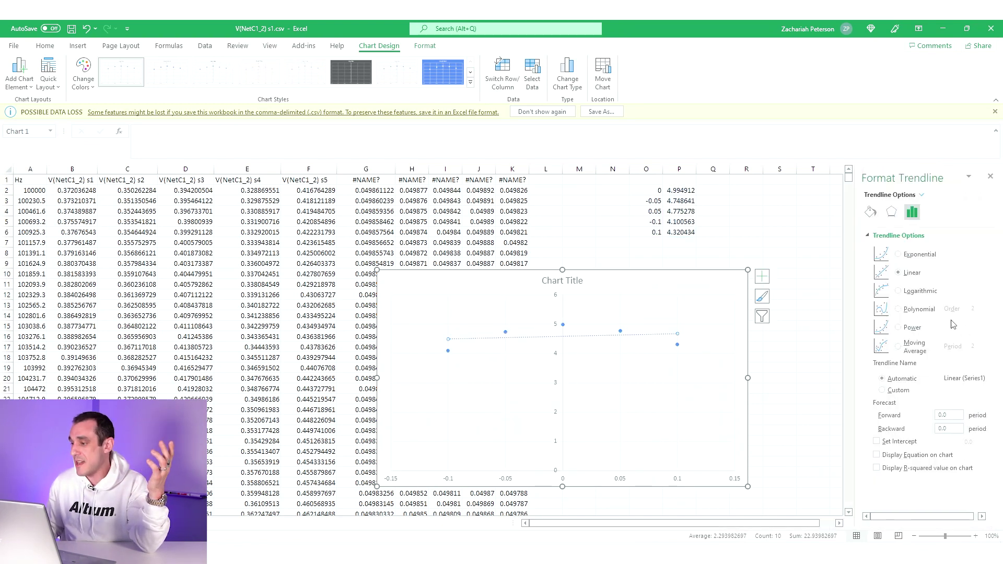
pyautogui.click(898, 310)
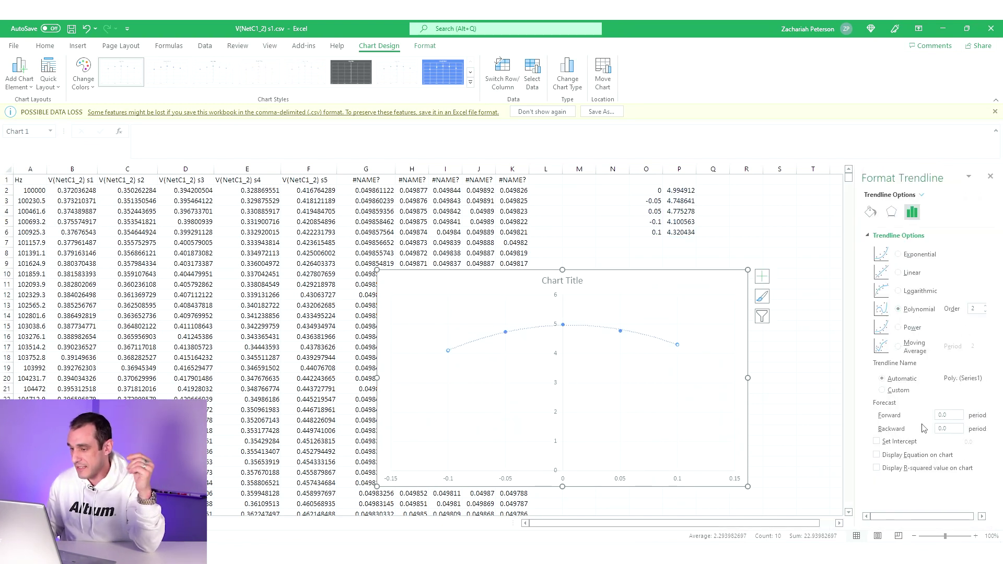
pyautogui.click(905, 455)
pyautogui.moveTo(646, 345); pyautogui.dragTo(642, 370)
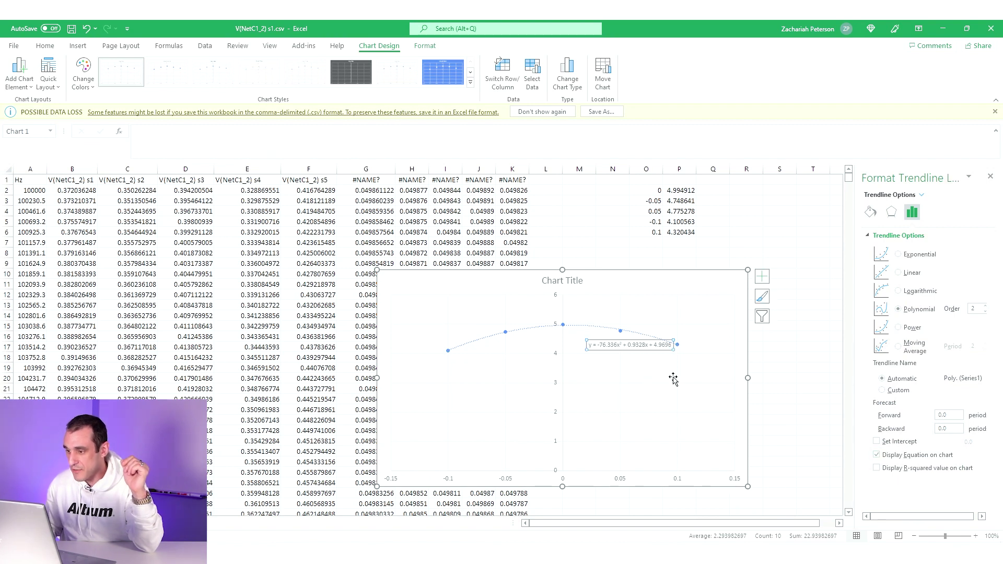